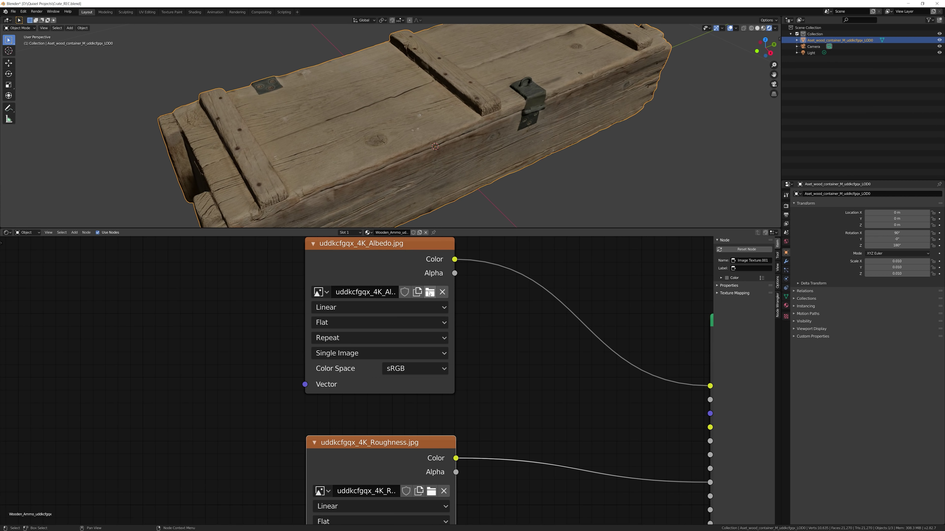
Step: Replace the image in the albedo texture node with Weapon Crate_Albedo.png from the Weapon Crate folder
click(430, 293)
click(341, 255)
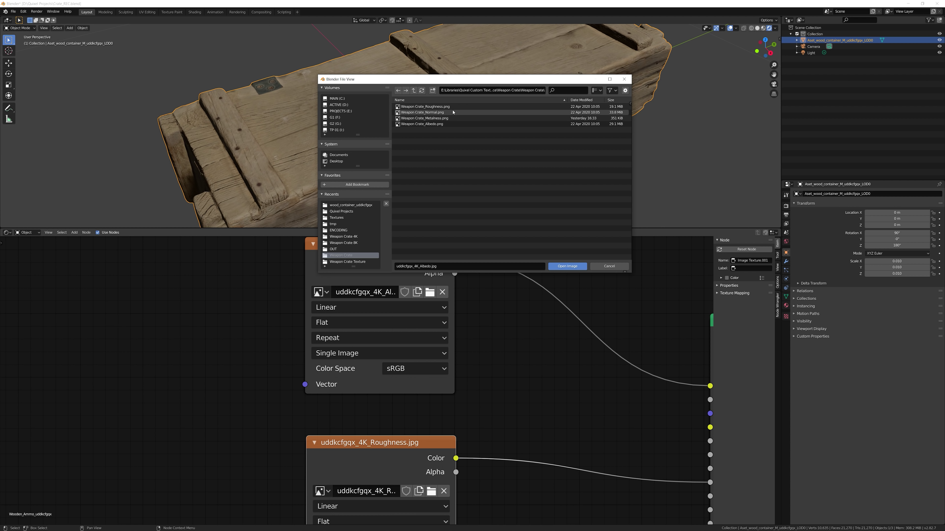
click(453, 124)
click(567, 266)
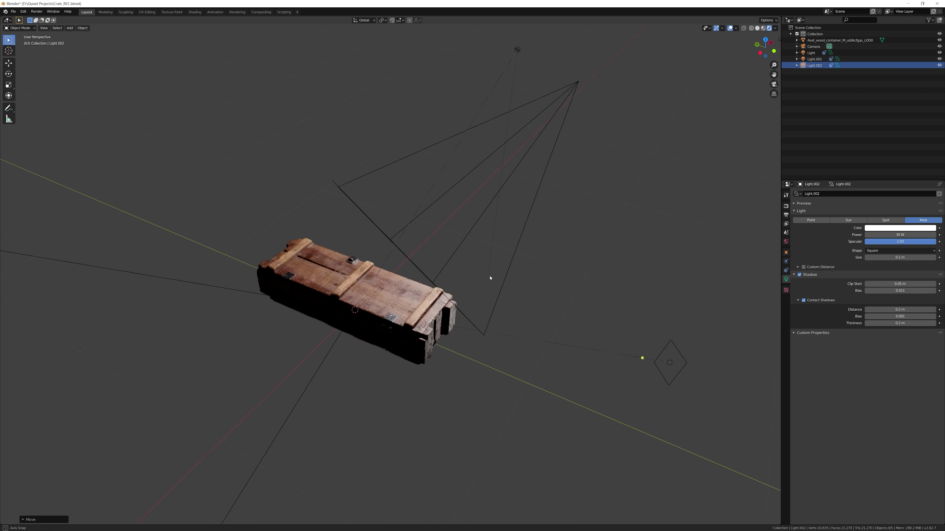
Step: Duplicate the selected area light near the crate
middle_drag(490, 278, 614, 317)
key(shift+d)
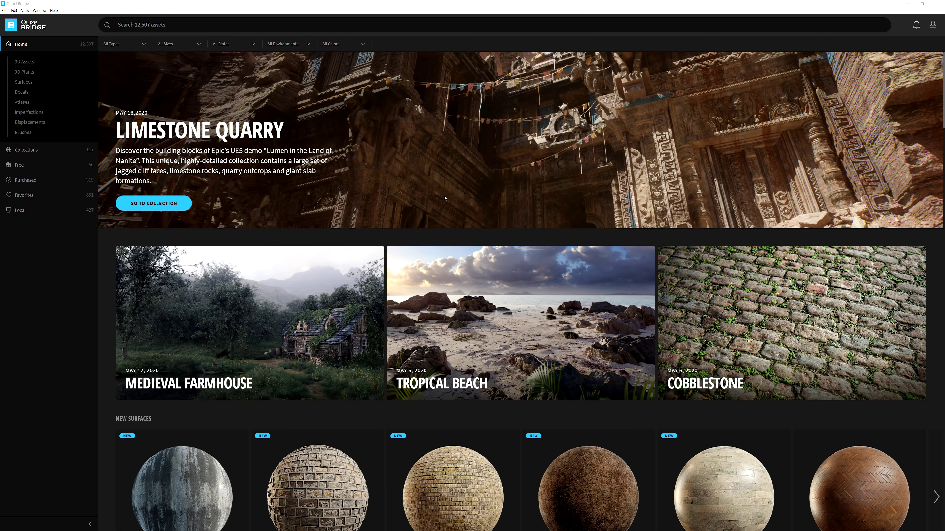
Step: Switch to Quixel Bridge and open the download settings of the Wooden Ammo Box from the local Megascans assets
click(46, 212)
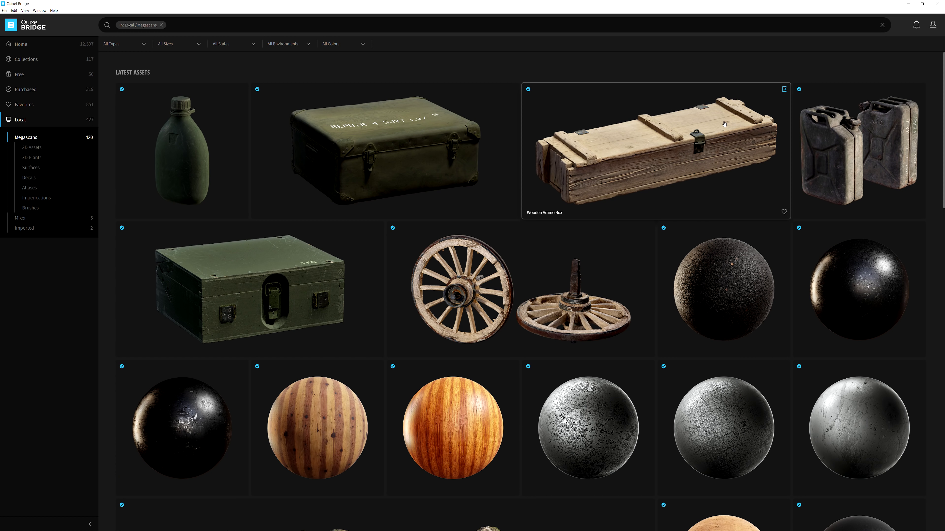
click(651, 168)
click(846, 215)
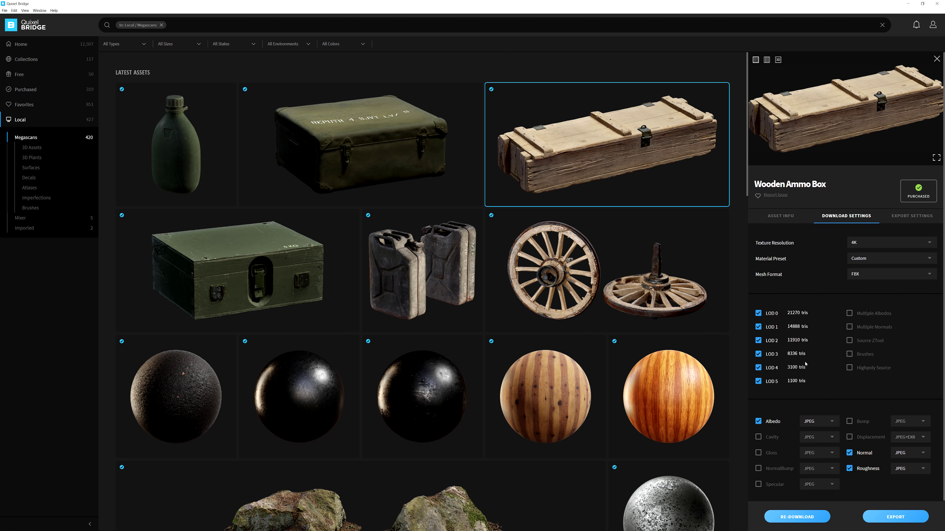
Step: Set the Wooden Ammo Box's export target to Blender and download the Blender plugin
click(905, 216)
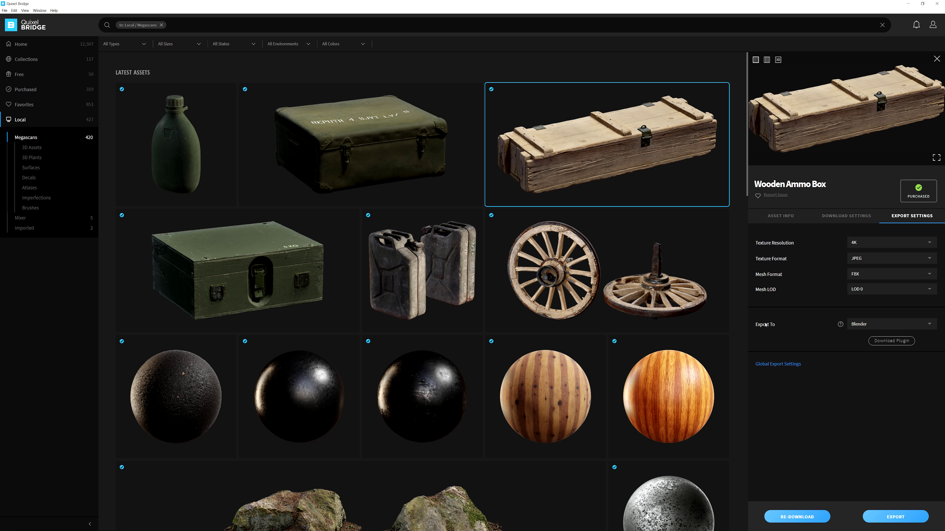
click(920, 325)
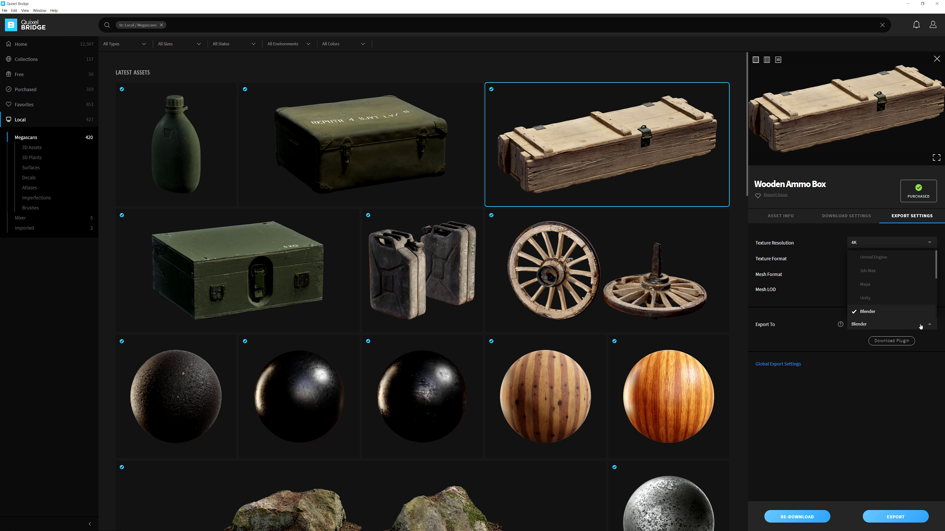
click(874, 315)
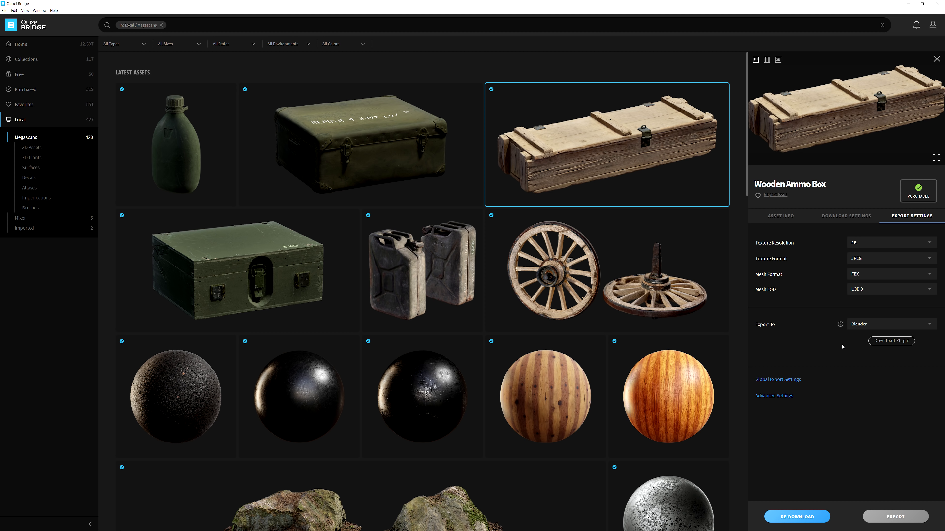
click(899, 342)
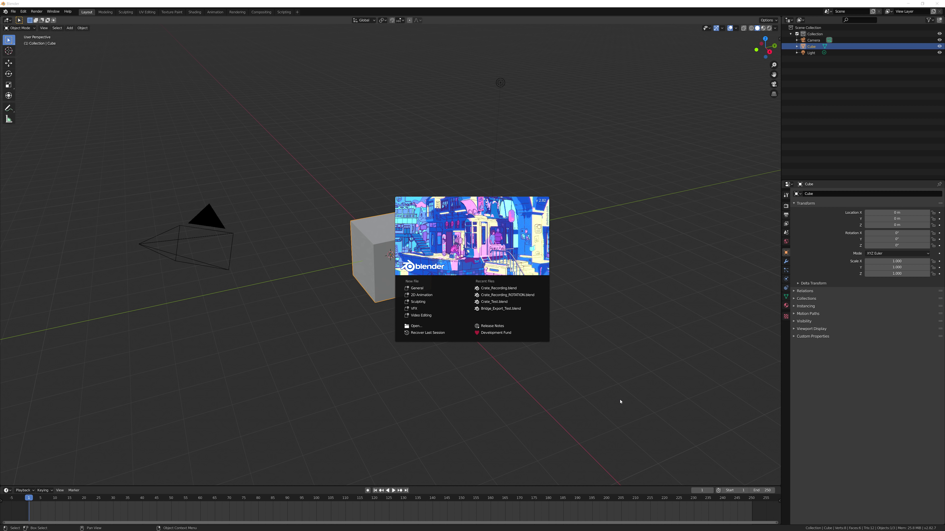
Step: Switch to Blender, dismiss the splash screen and delete the default cube from the new scene
click(673, 167)
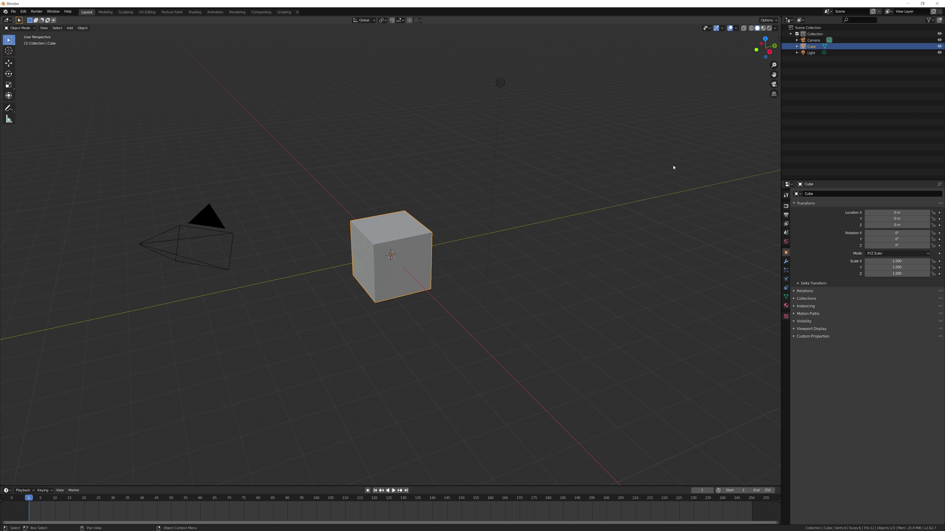
key(x)
click(386, 226)
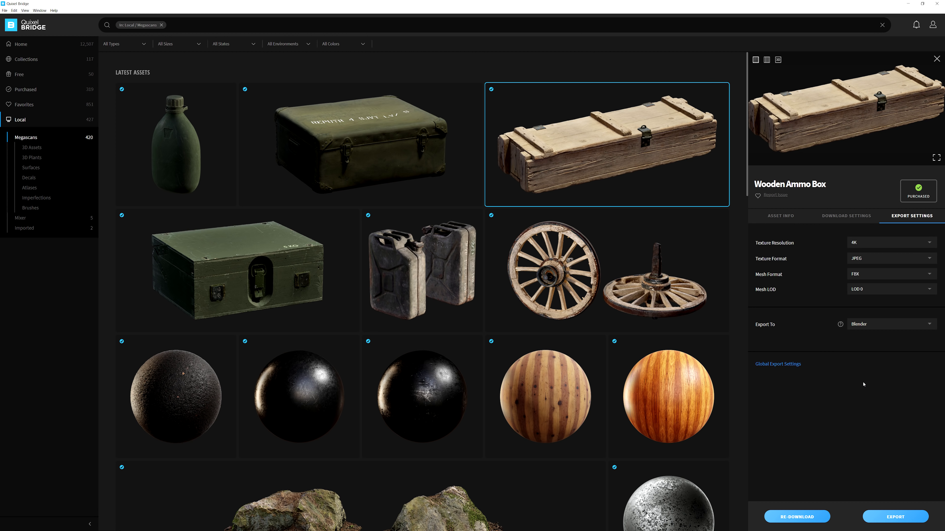
Step: Export the Wooden Ammo Box from Quixel Bridge to Blender and inspect the imported crate in the Blender scene
click(898, 517)
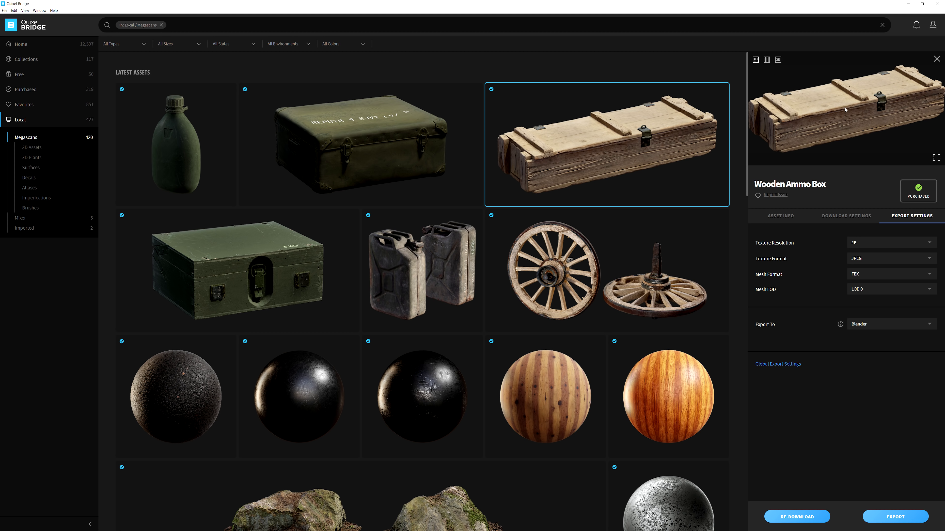
key(alt+Tab)
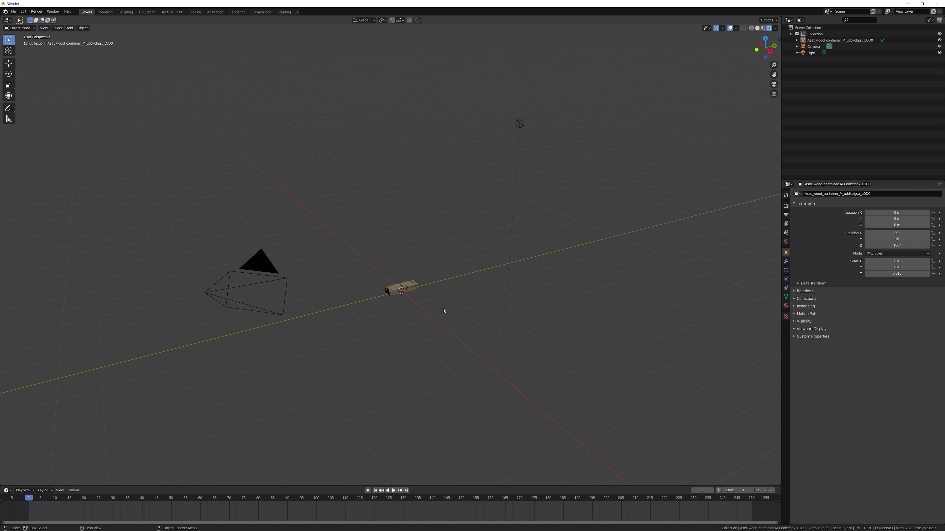
scroll(444, 311, up, 7)
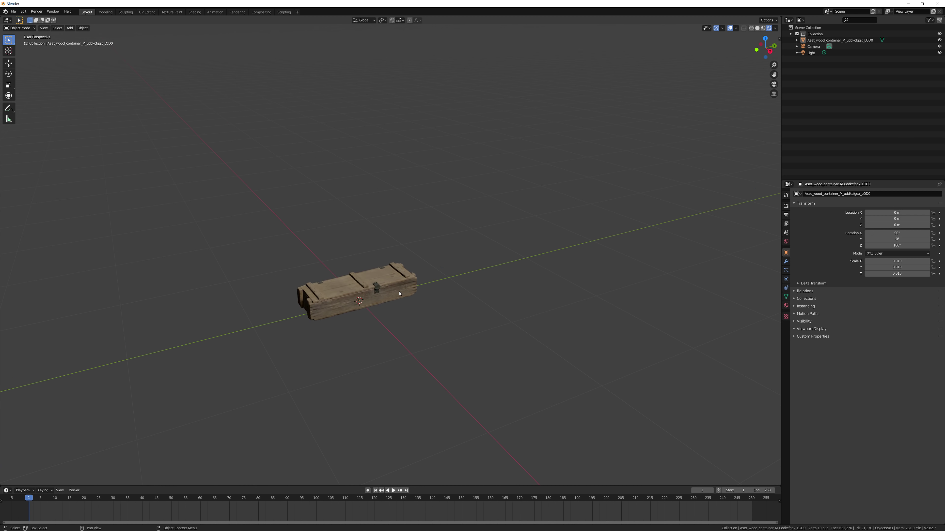
scroll(400, 294, up, 2)
shift+middle_drag(397, 317, 483, 298)
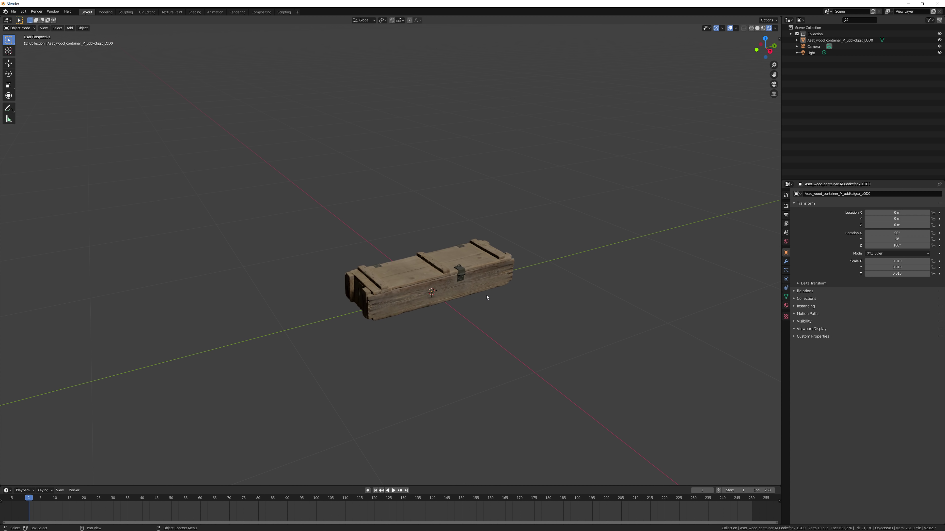
scroll(488, 297, up, 3)
shift+middle_drag(535, 335, 470, 276)
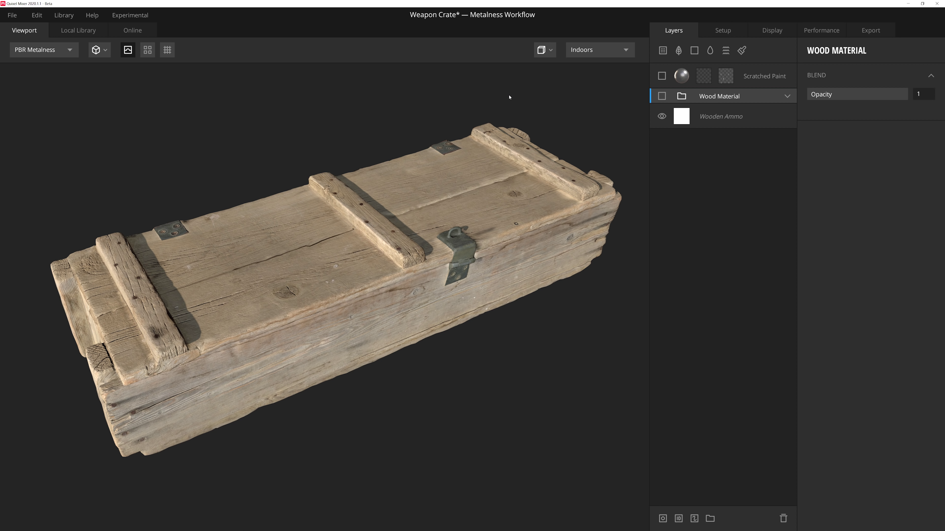
Step: Switch to Quixel Mixer and make the Wood Material group and the Scratched Paint layer visible on the crate
click(662, 96)
click(662, 76)
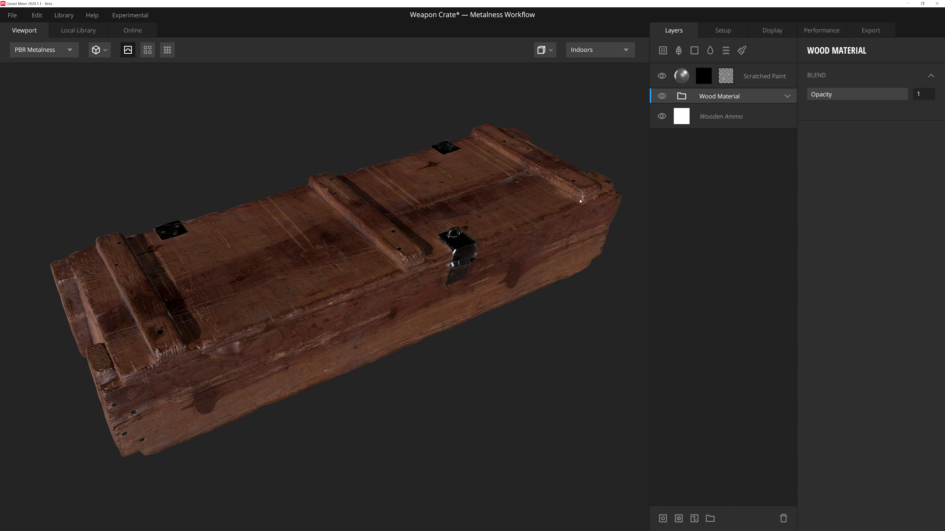
Step: Open the Weapon Crate mix's export settings and check the availability of the Export to Library command
click(864, 33)
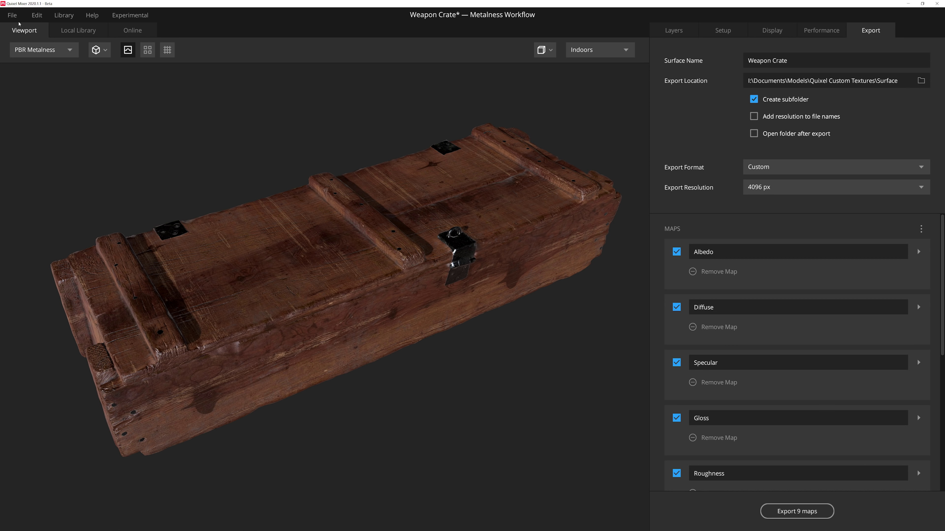
click(14, 16)
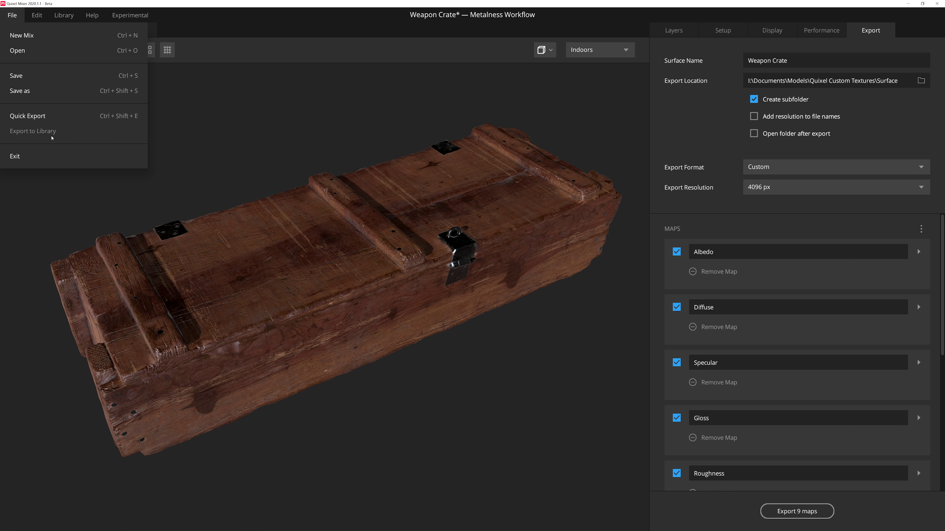
click(645, 124)
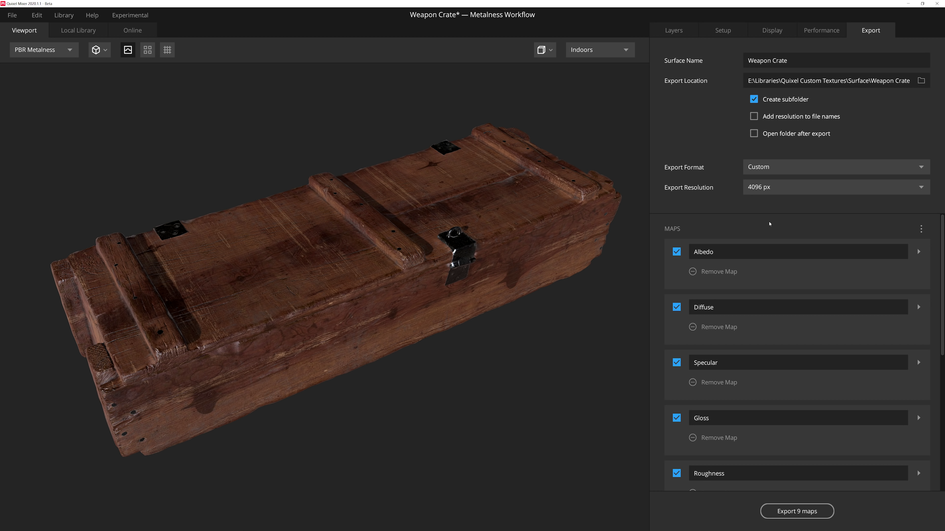
Step: Exclude the Diffuse, Specular, Gloss, Displacement and AO maps, and export the Albedo, Roughness, Normal and Metalness maps
scroll(762, 238, down, 1)
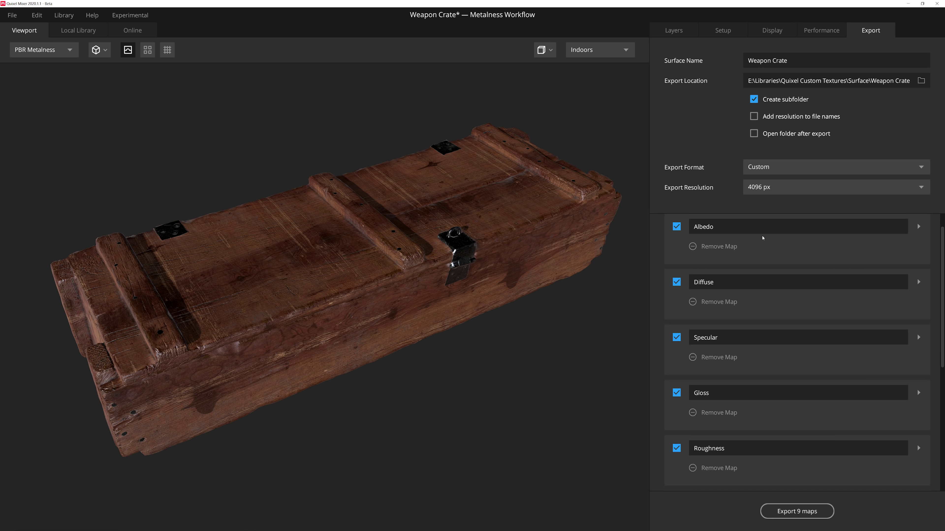
scroll(743, 241, up, 1)
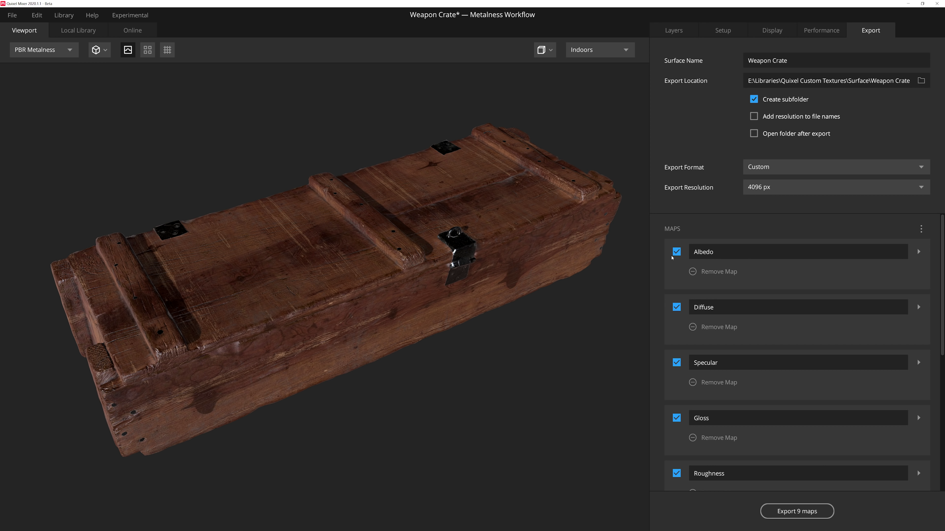
click(676, 307)
click(677, 362)
click(676, 418)
scroll(745, 391, down, 8)
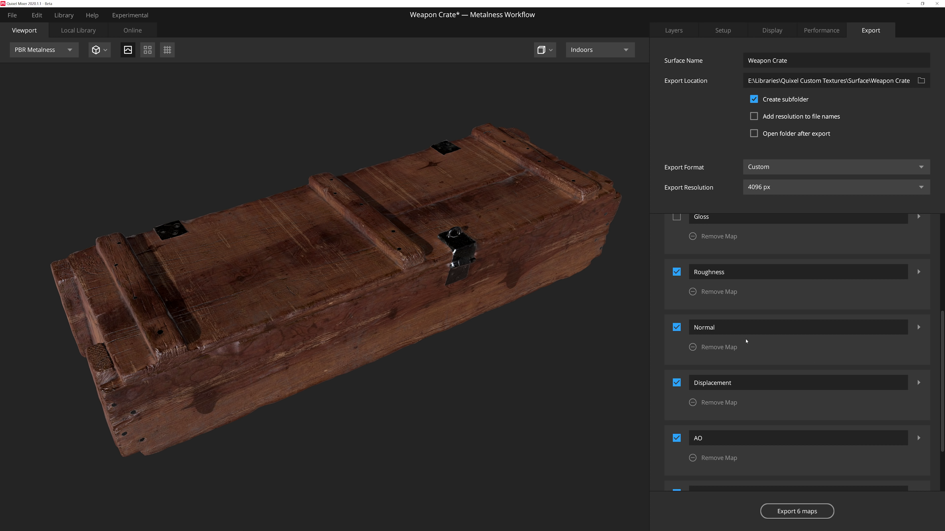
scroll(781, 349, down, 2)
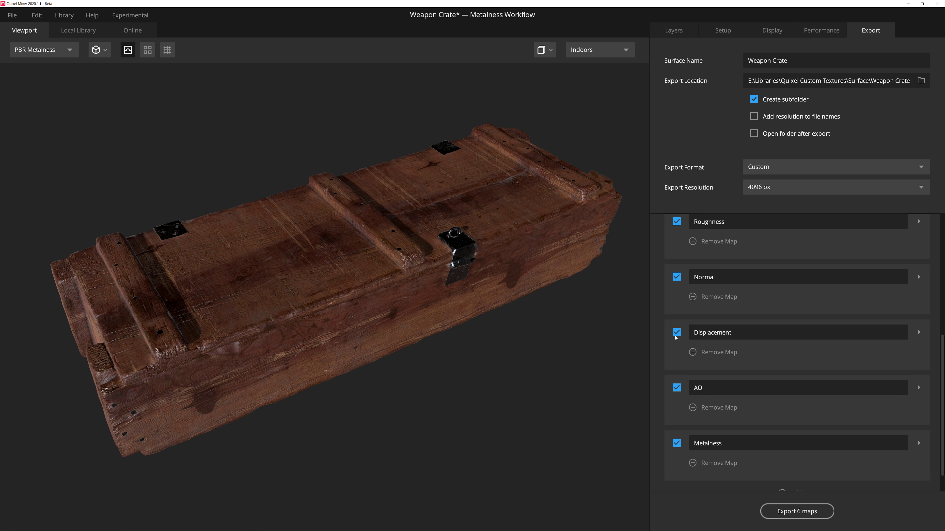
click(676, 333)
click(679, 387)
scroll(707, 410, down, 1)
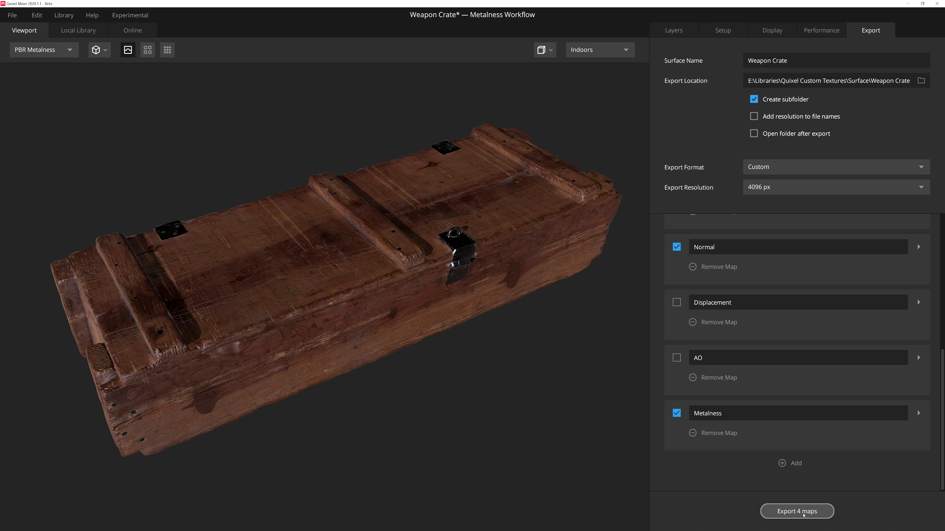
click(804, 512)
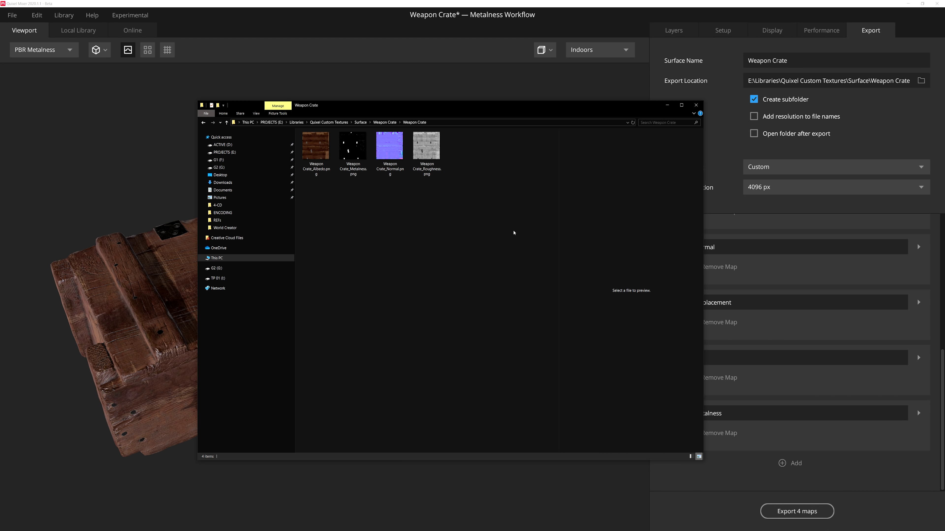
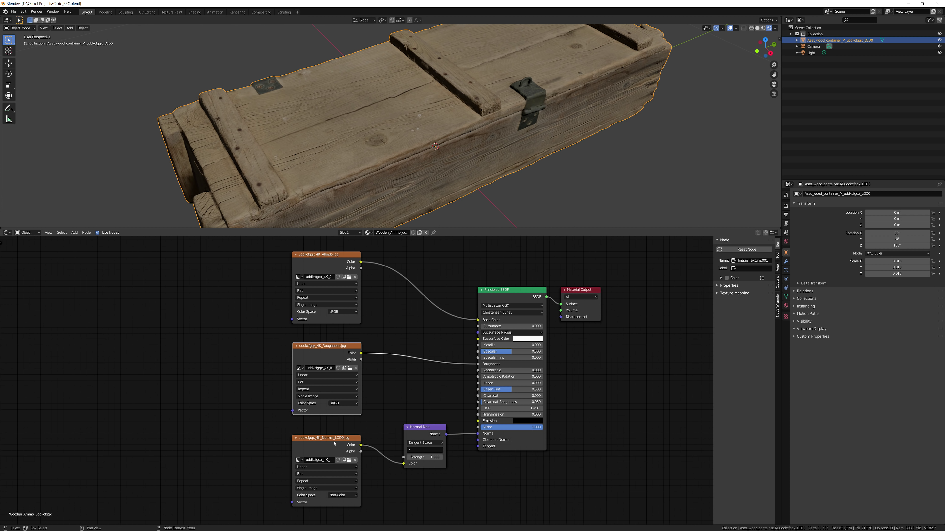
Step: Switch to Blender and replace the crate material's uddkcfgqx_4K_Albedo.jpg texture with Weapon Crate_Albedo.png
scroll(400, 265, up, 1)
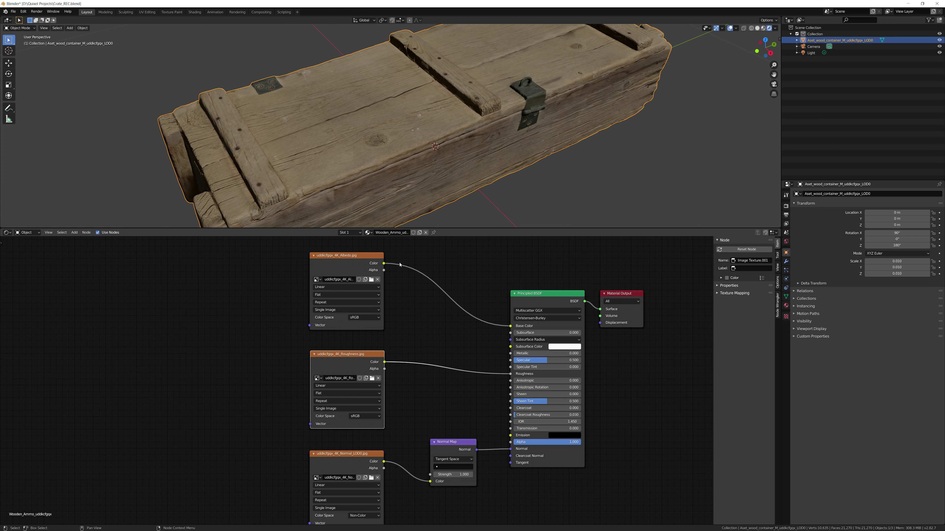
scroll(406, 296, up, 4)
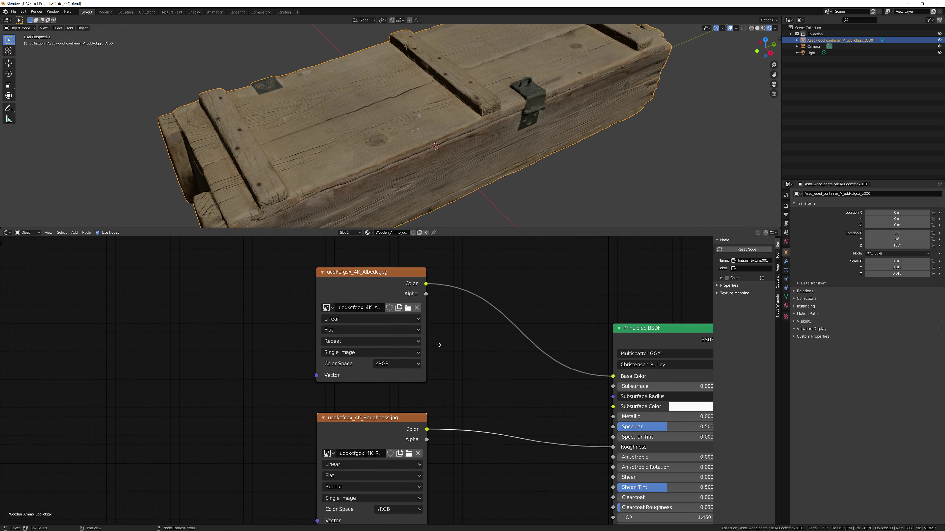
scroll(385, 316, up, 1)
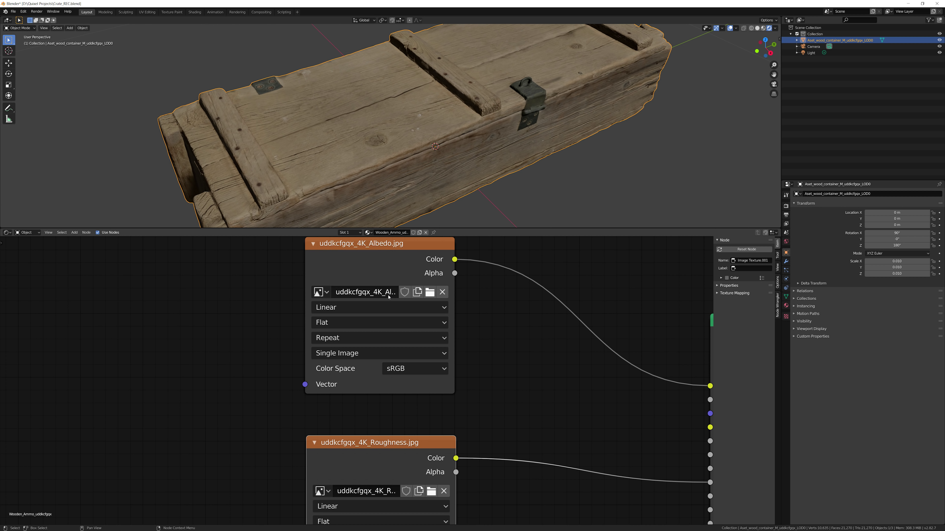
click(430, 293)
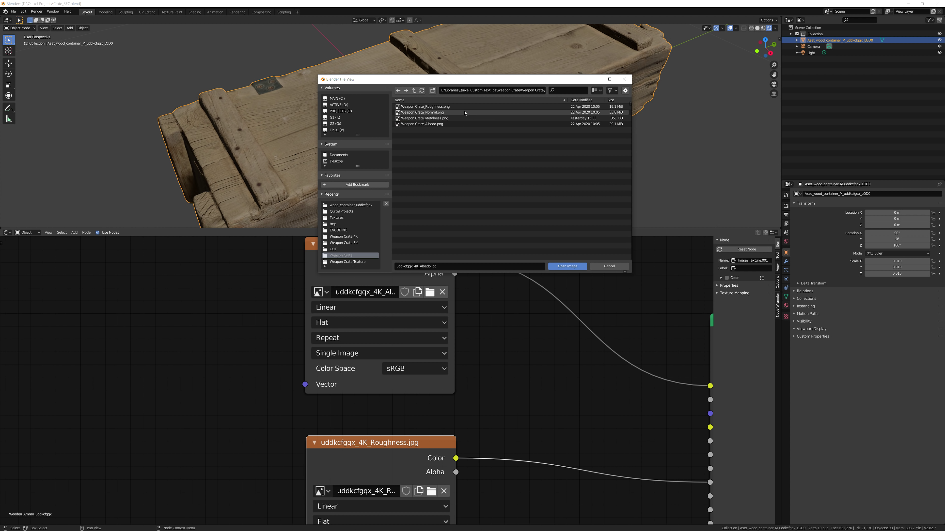
click(428, 124)
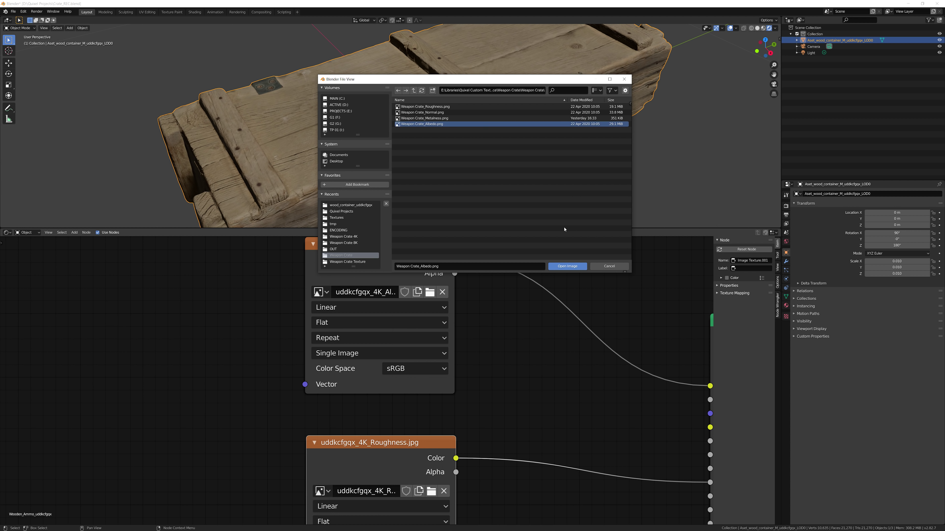
click(567, 267)
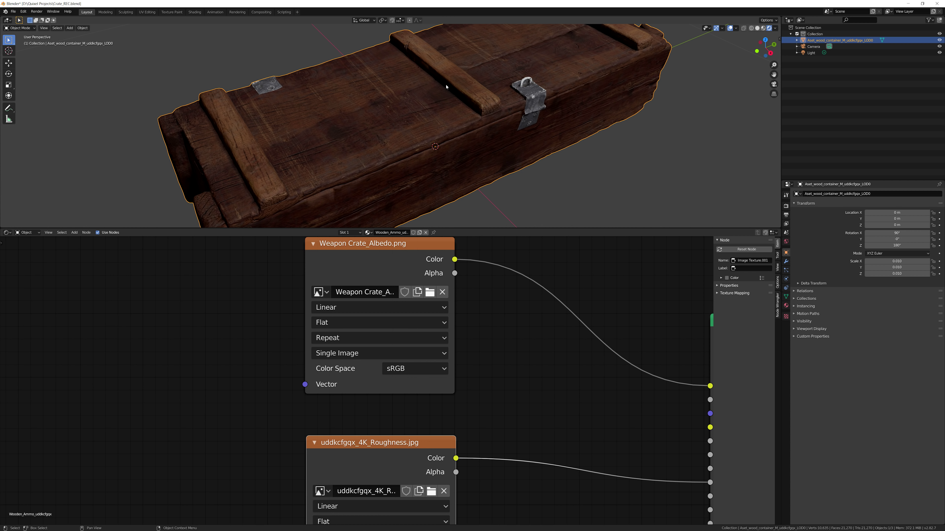
Step: Replace the roughness and normal textures with Weapon Crate_Roughness.png and Weapon Crate_Normal.png, and set both color spaces to Non-Color
scroll(511, 423, down, 2)
middle_drag(512, 423, 514, 338)
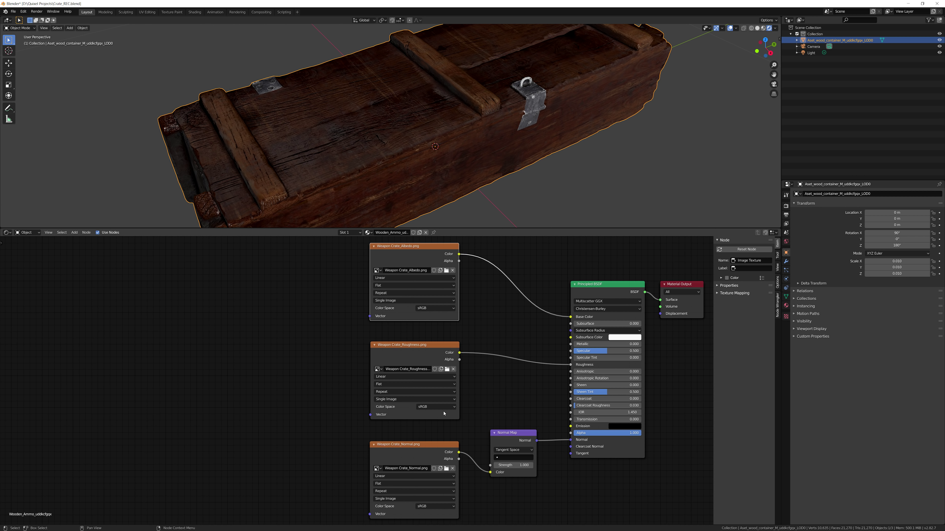
scroll(477, 433, up, 5)
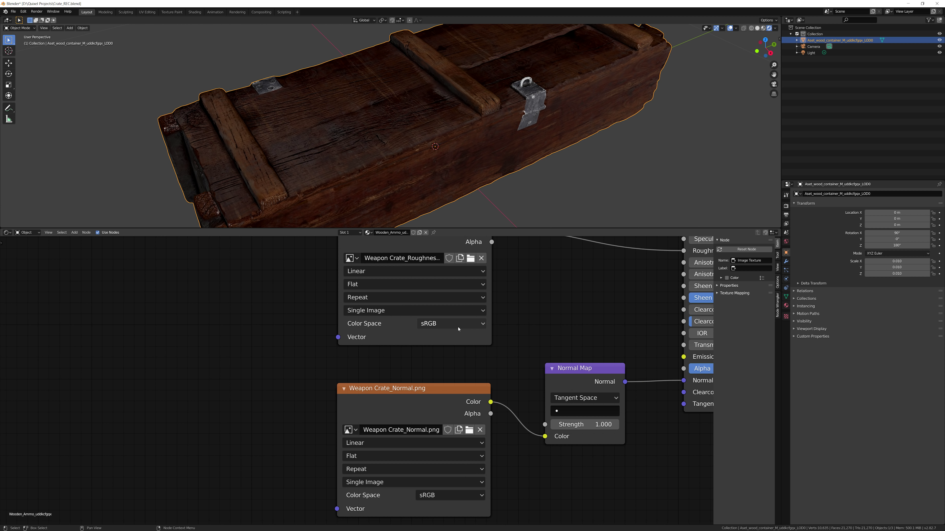
click(484, 324)
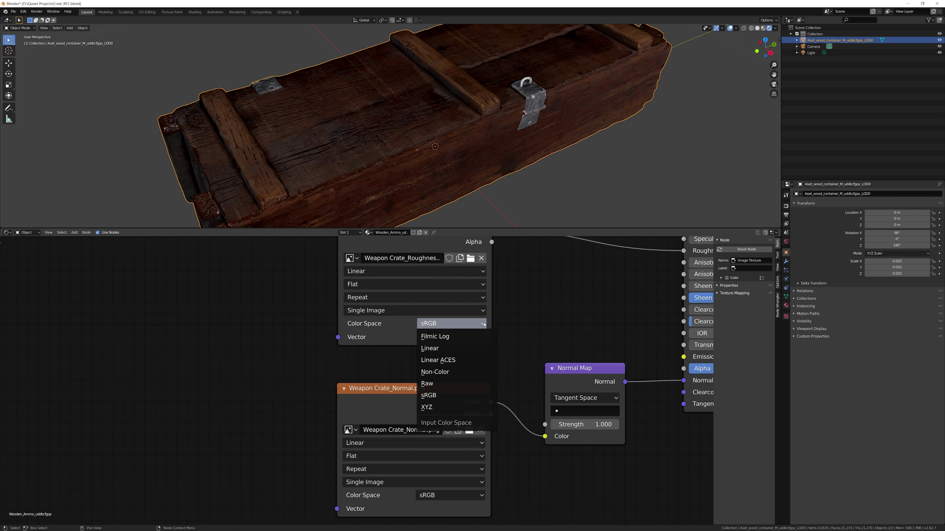
click(451, 372)
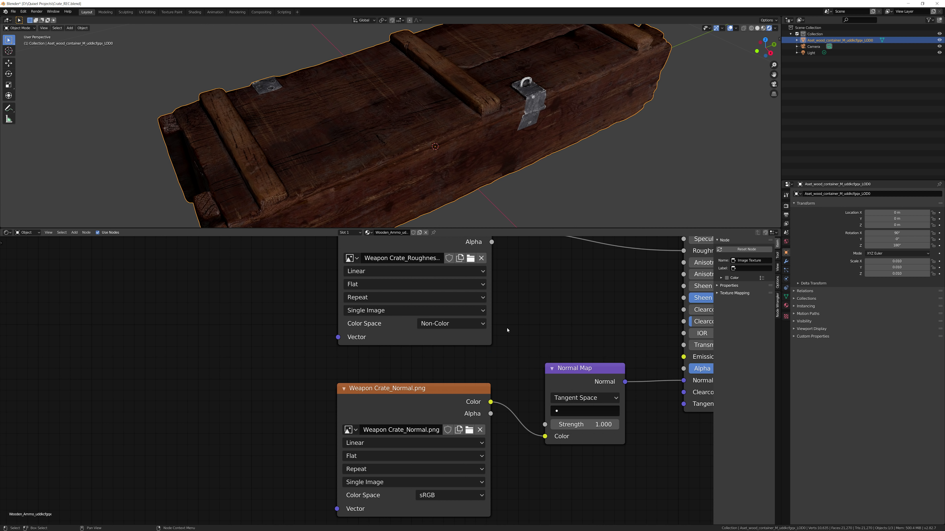
drag(450, 495, 450, 480)
scroll(493, 297, down, 2)
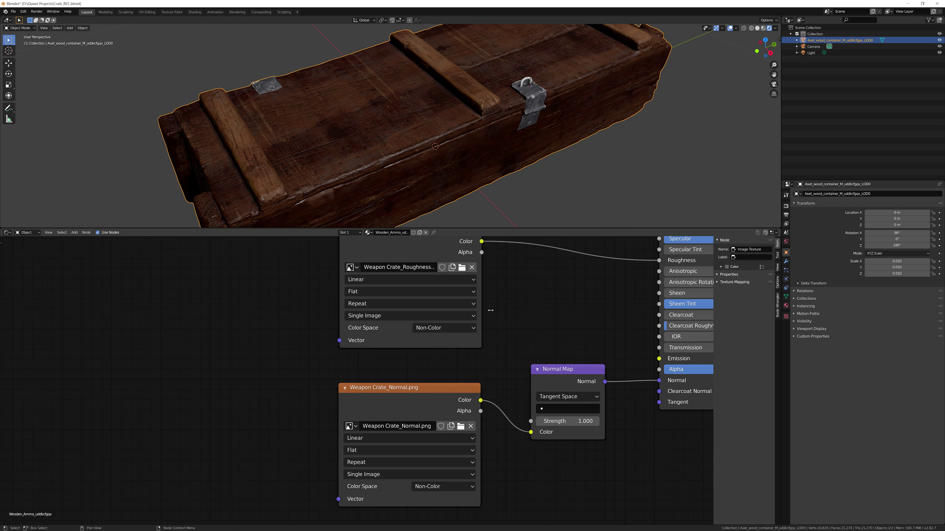
scroll(493, 297, down, 2)
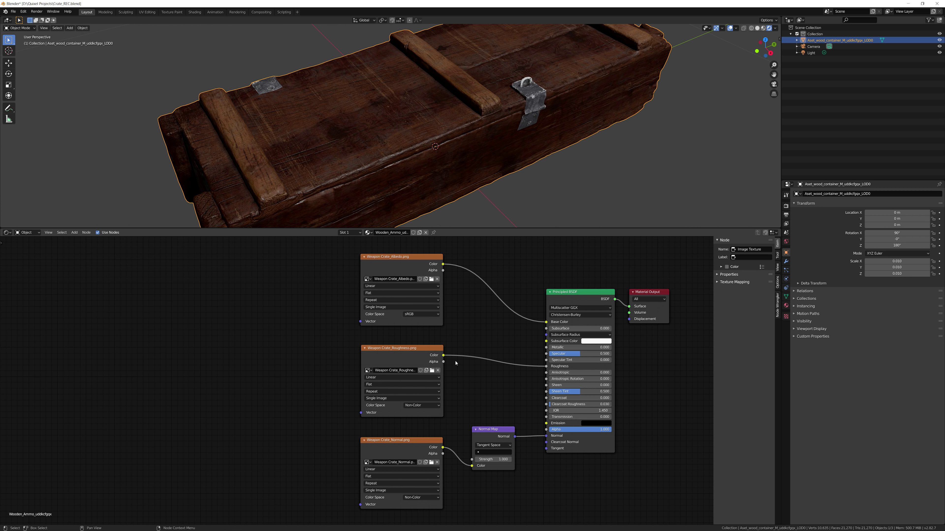
key(shift+a)
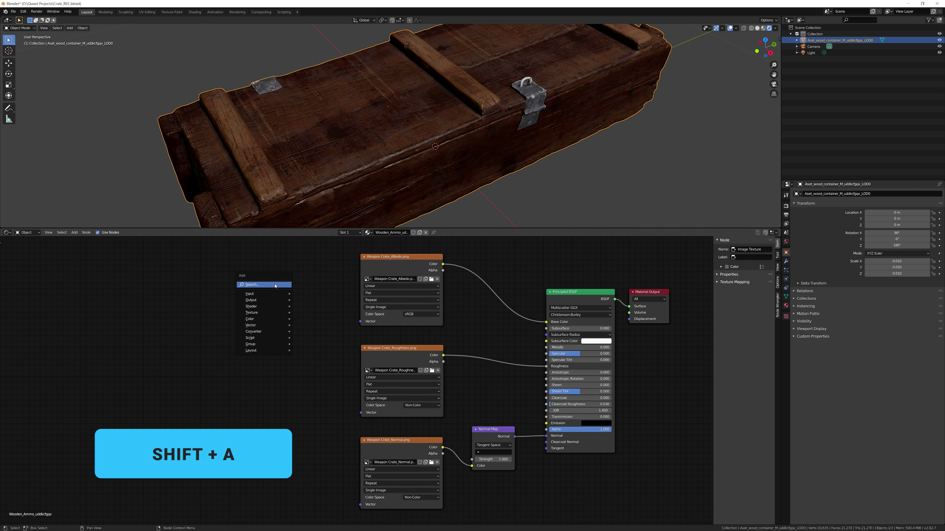
mouse_move(273, 314)
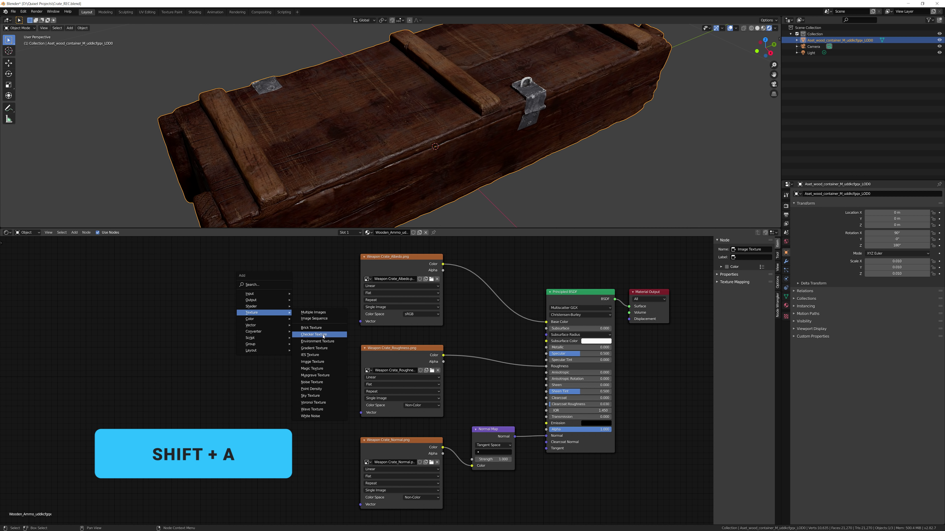
click(323, 362)
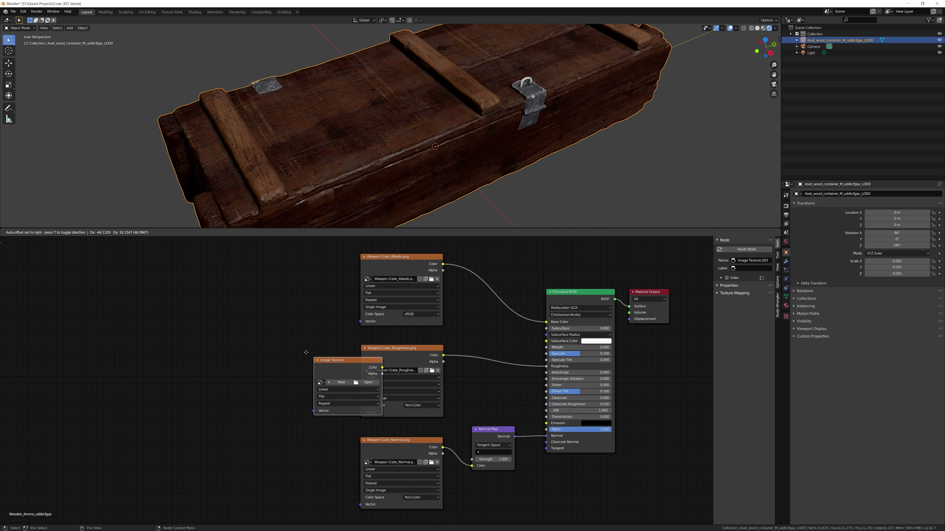
click(260, 301)
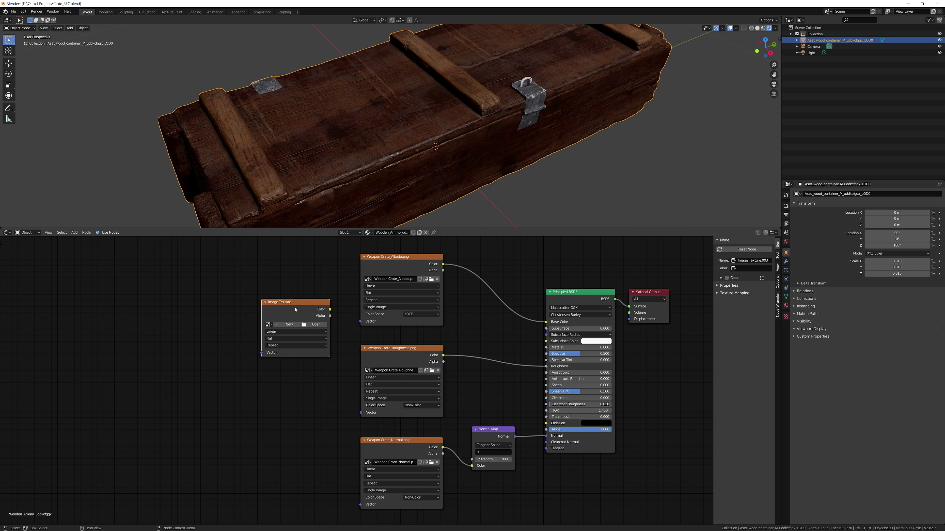
key(x)
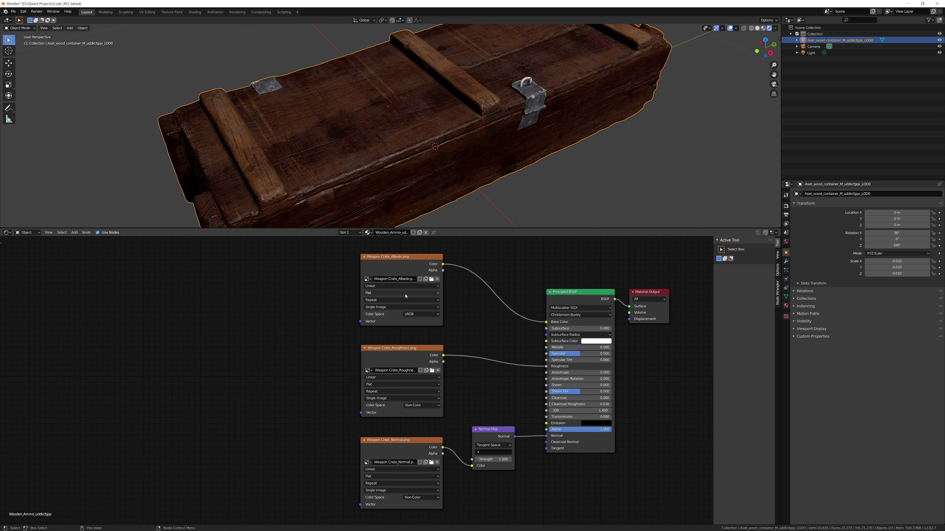
Step: Duplicate the Weapon Crate_Albedo.png texture node beside the existing textures and load Weapon Crate_Metalness.png into the copy
click(410, 259)
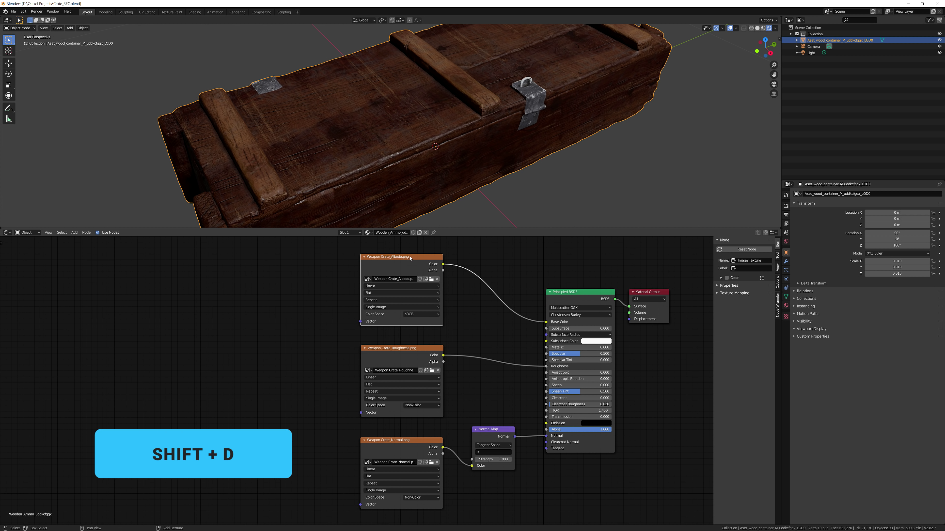
key(shift+d)
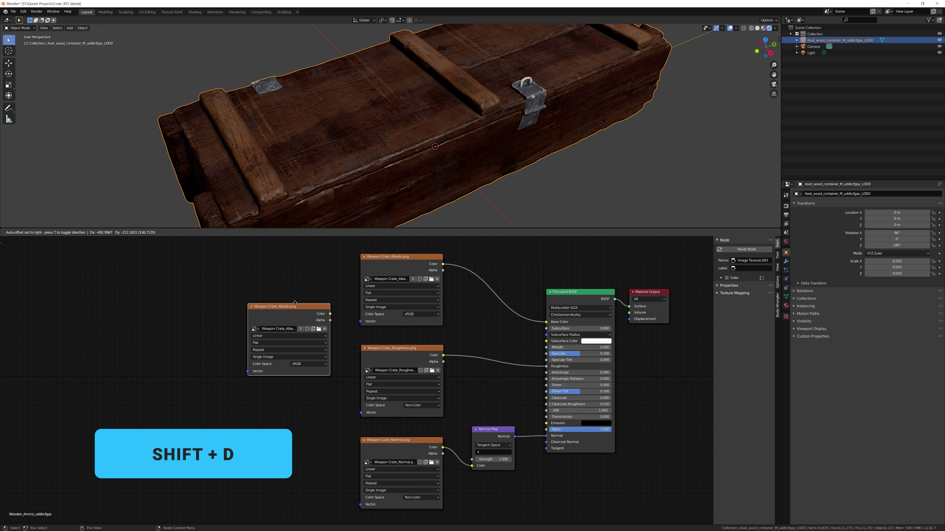
click(298, 312)
middle_drag(299, 312, 347, 314)
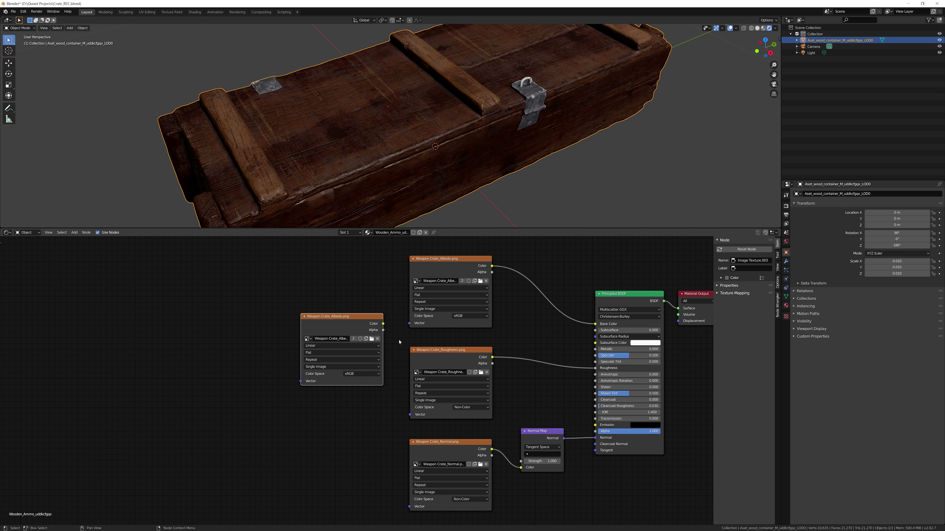
scroll(348, 334, up, 4)
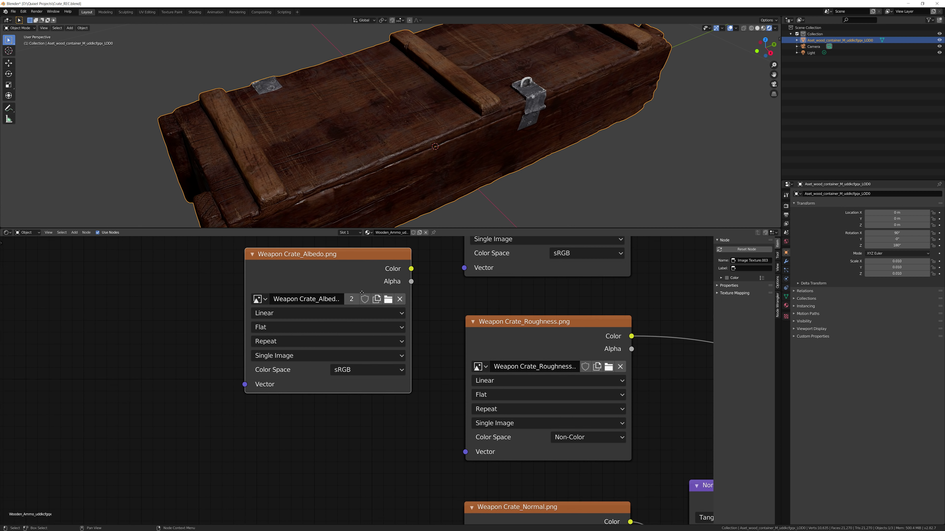
click(401, 329)
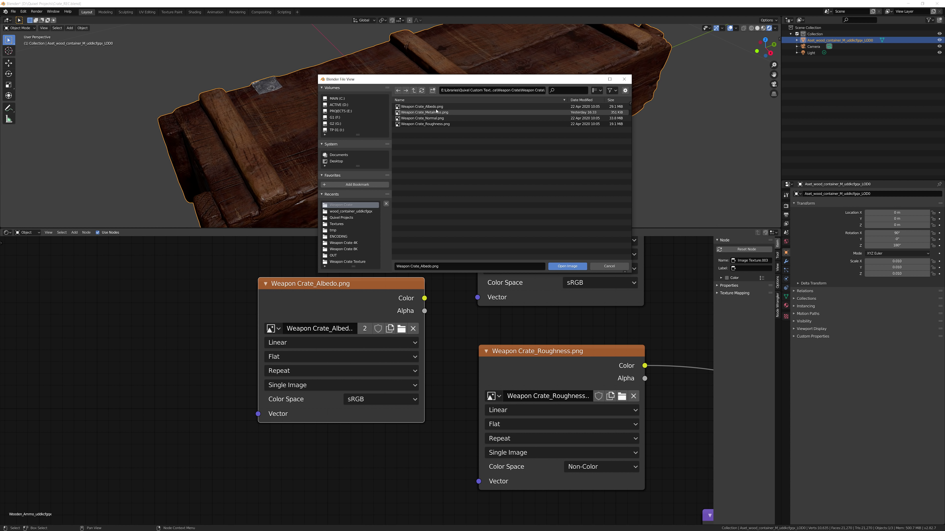
click(448, 113)
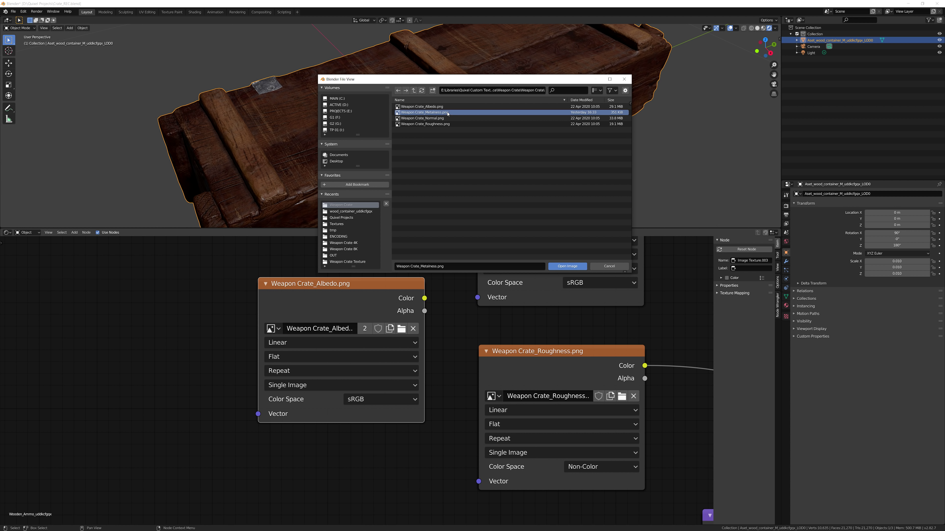
click(578, 266)
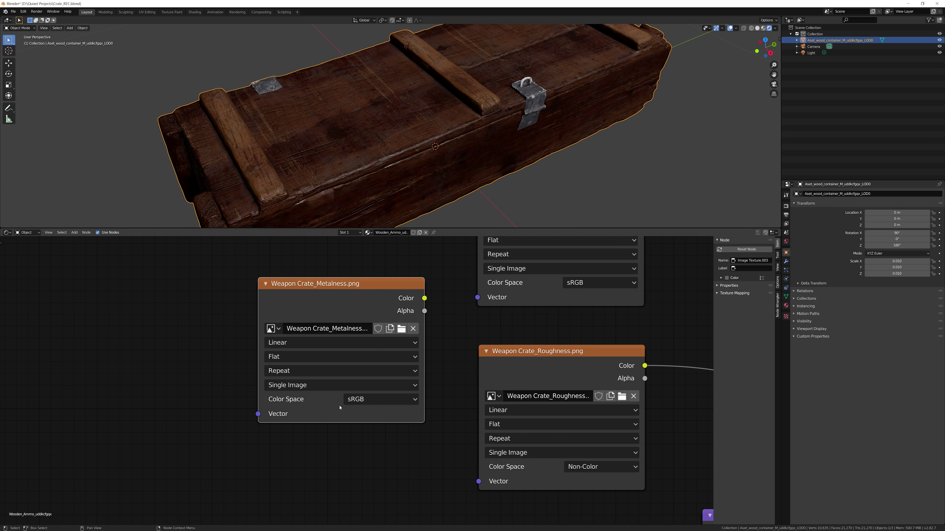
Step: Set the metalness texture's color space to Non-Color and connect its Color output to the Principled BSDF's Metallic input
click(357, 399)
click(366, 451)
scroll(344, 321, down, 3)
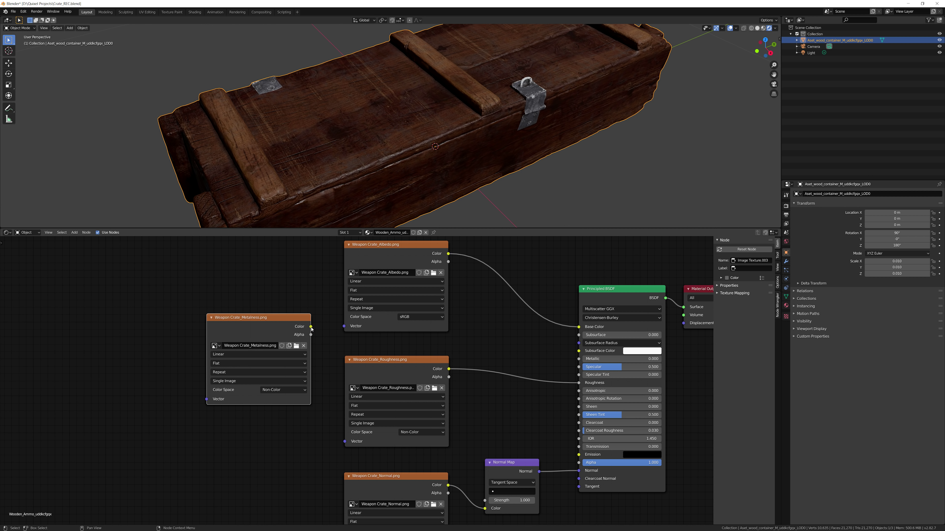
drag(312, 327, 579, 359)
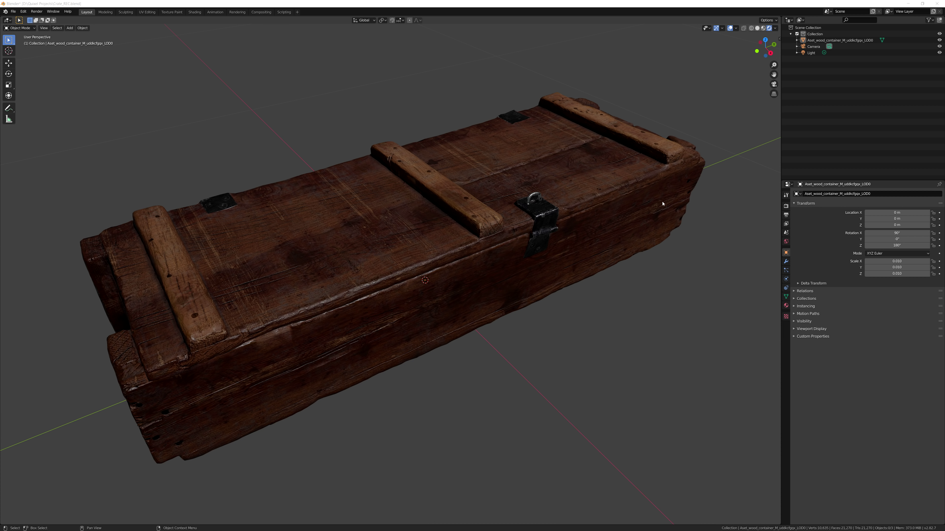
click(774, 85)
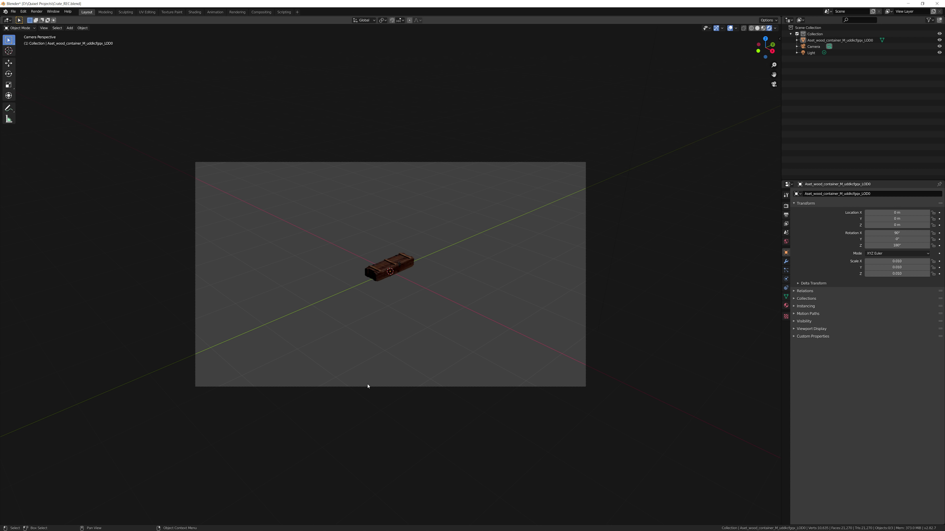
scroll(366, 254, up, 2)
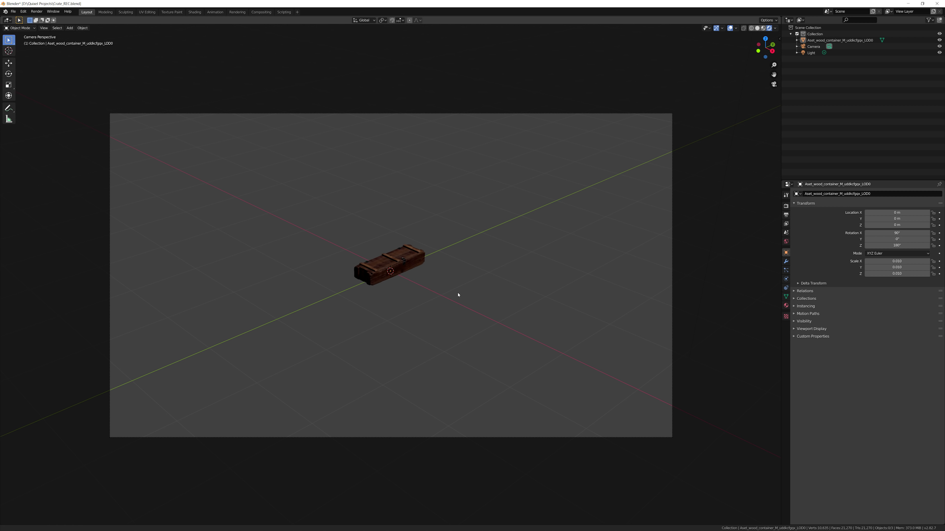
shift+middle_drag(458, 294, 517, 323)
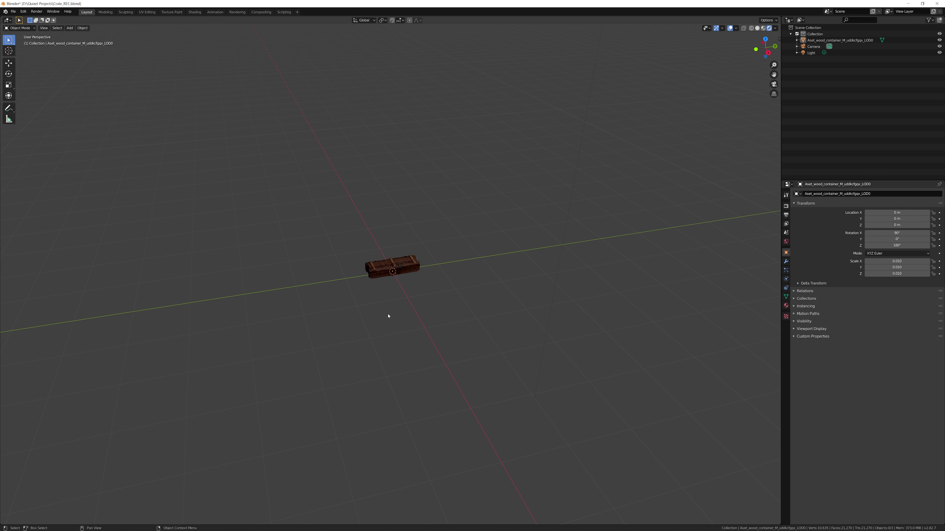
scroll(388, 316, down, 2)
click(115, 288)
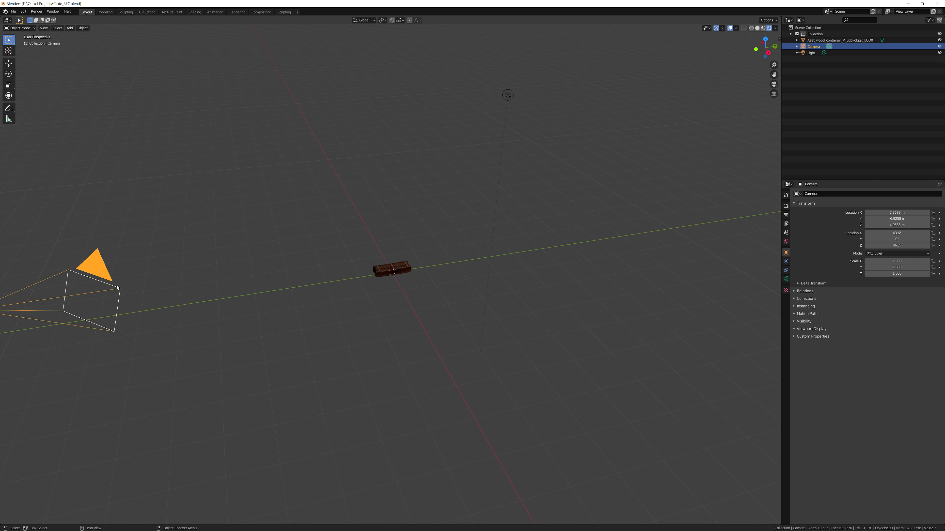
key(g)
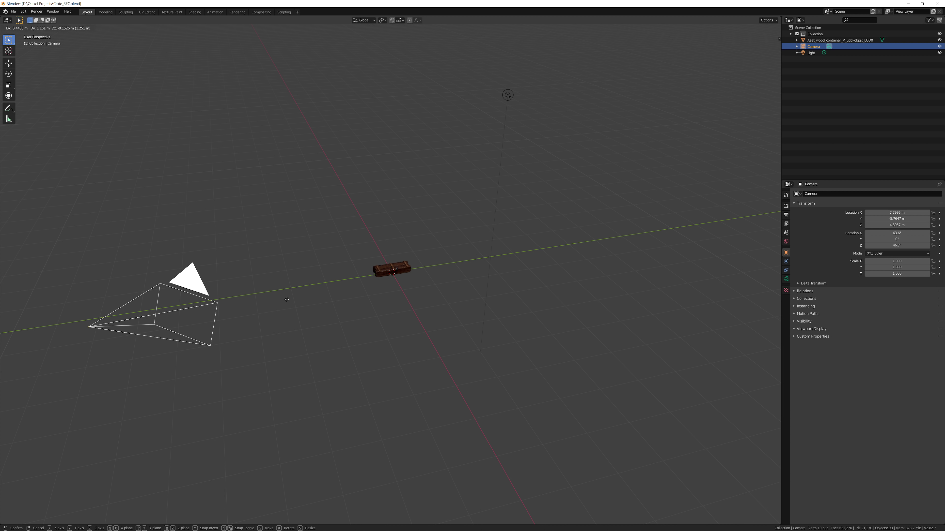
right_click(305, 238)
middle_drag(305, 238, 407, 68)
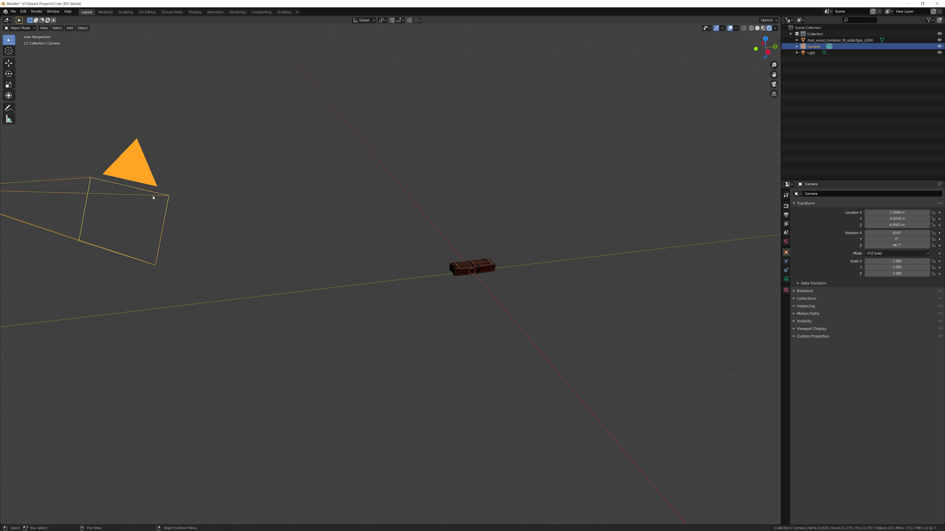
Step: Look through the scene camera, enable Lock Camera to View, and deselect the camera
click(774, 84)
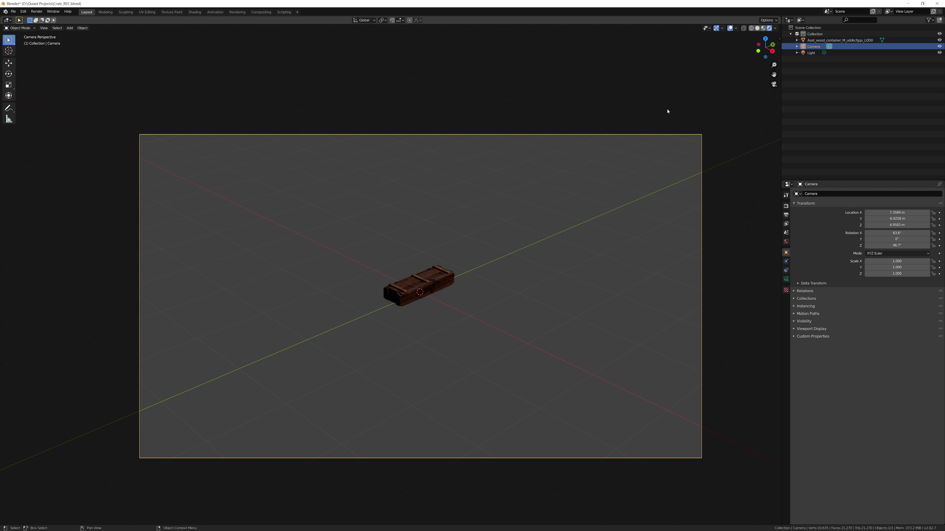
key(n)
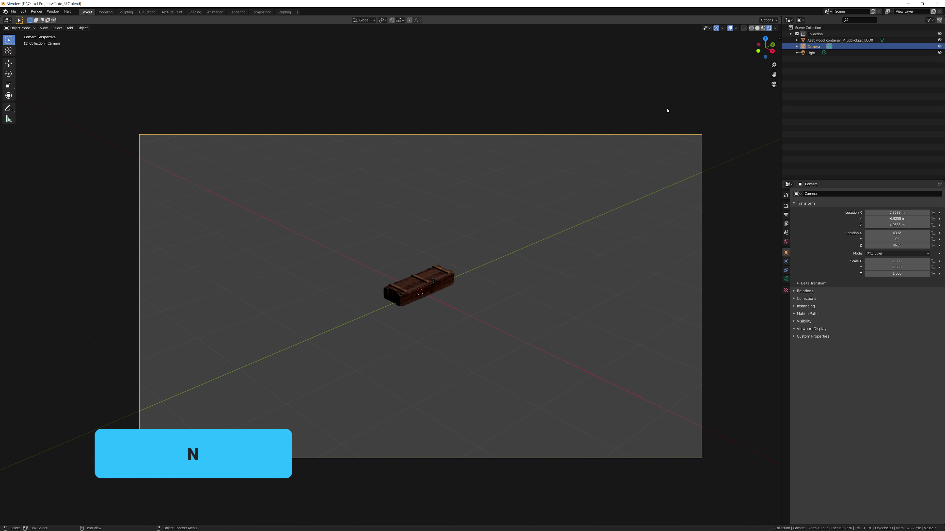
key(n)
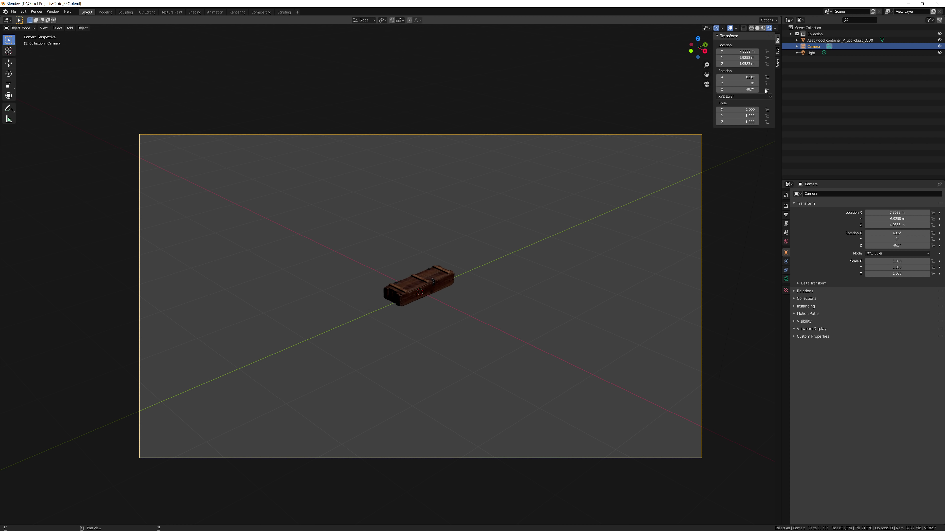
click(776, 64)
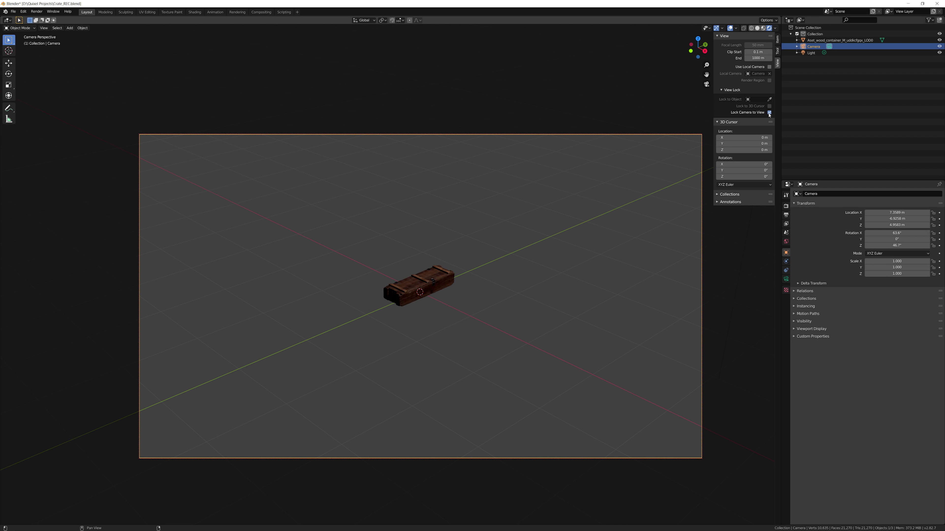
click(450, 230)
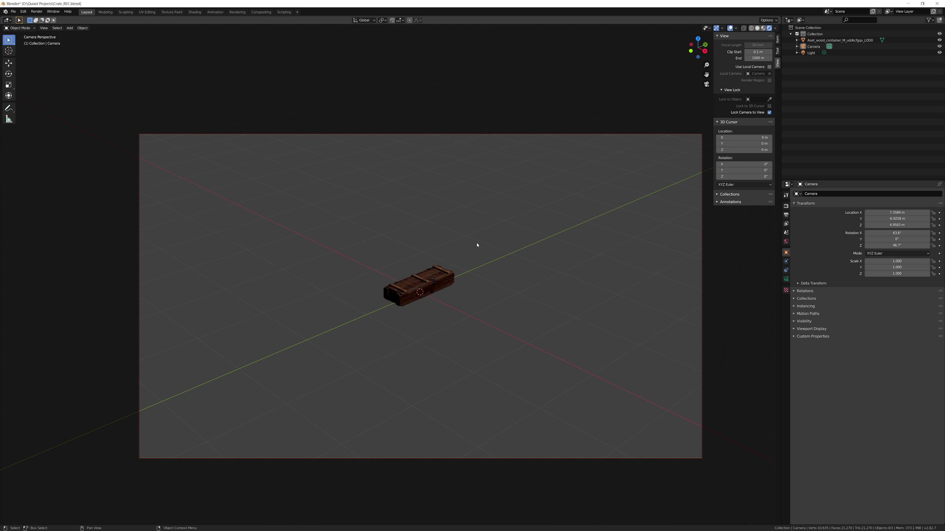
Step: Move the locked camera close to the crate so it fills the frame at an angle showing the lid and front latch
scroll(477, 246, up, 5)
middle_drag(482, 294, 326, 276)
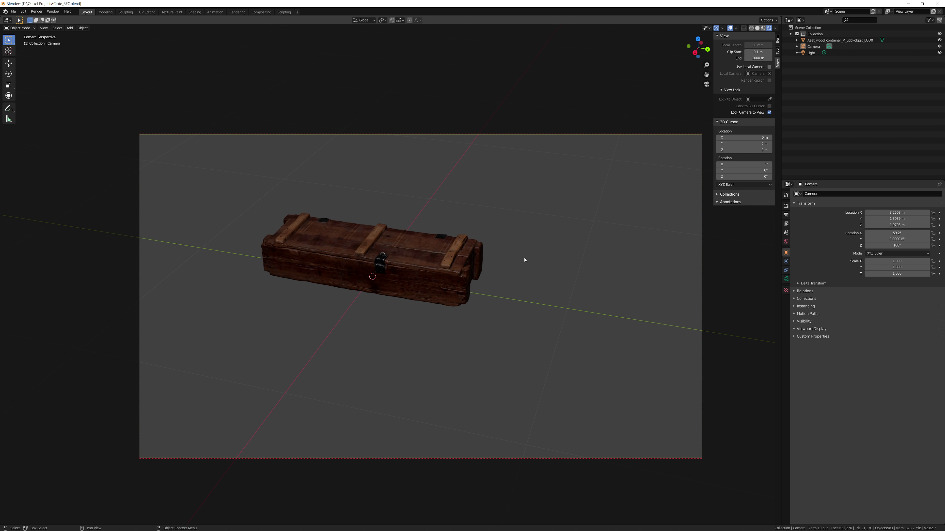
middle_drag(523, 260, 463, 302)
scroll(471, 307, up, 2)
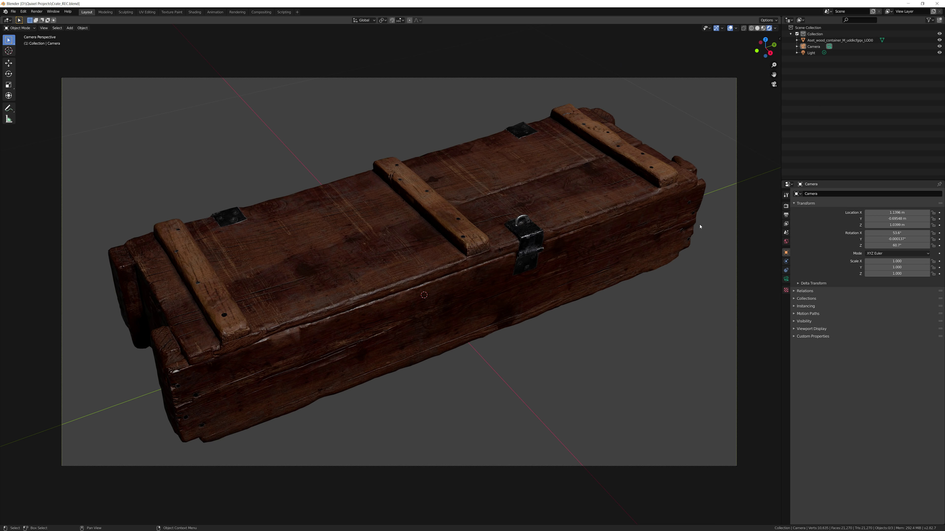
Step: Set the Eevee viewport samples to 32 and enable Ambient Occlusion in the render settings
click(786, 206)
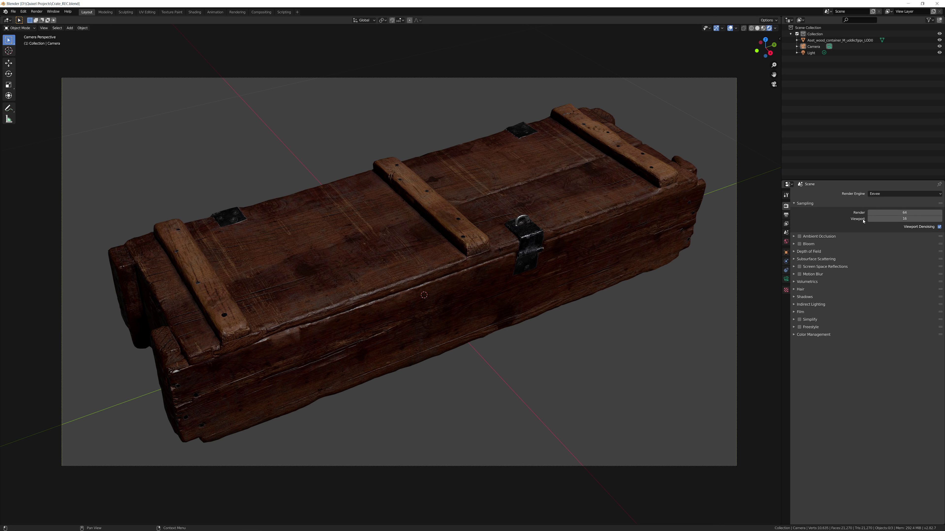
click(899, 219)
text(32)
key(Return)
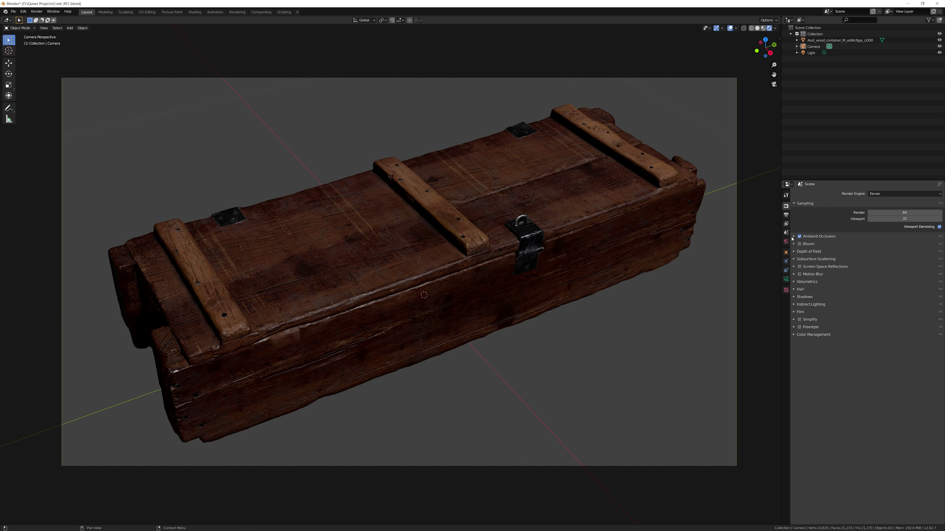
Step: Enable Screen Space Reflections, toggling it off and back on to compare the effect on the crate's metal latch
click(799, 267)
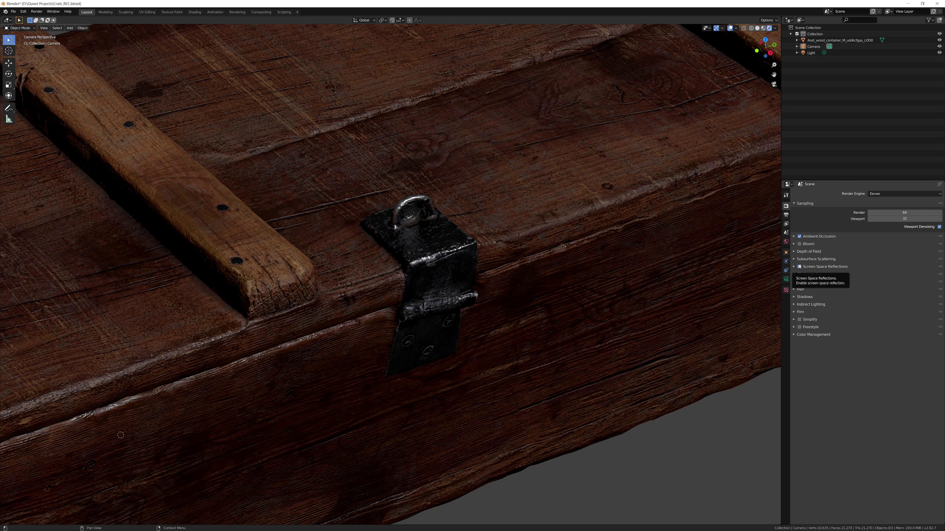
click(799, 267)
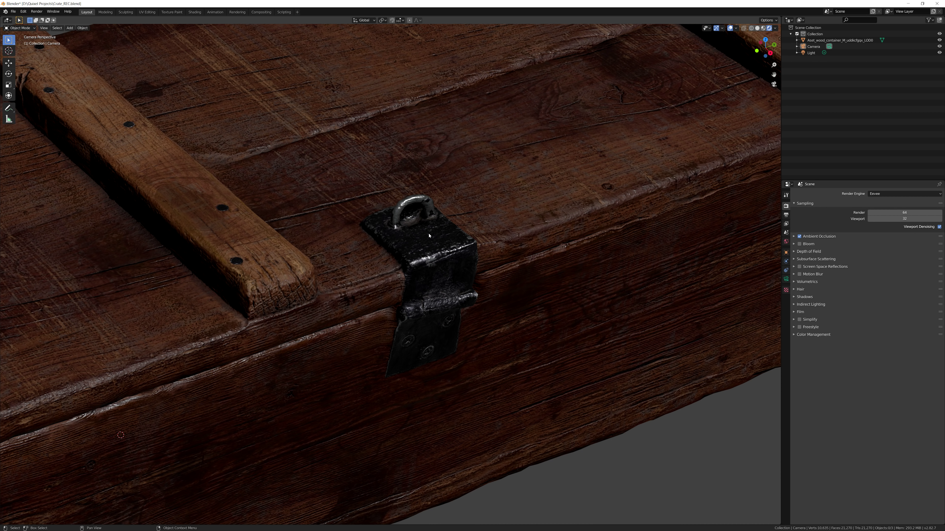
click(799, 267)
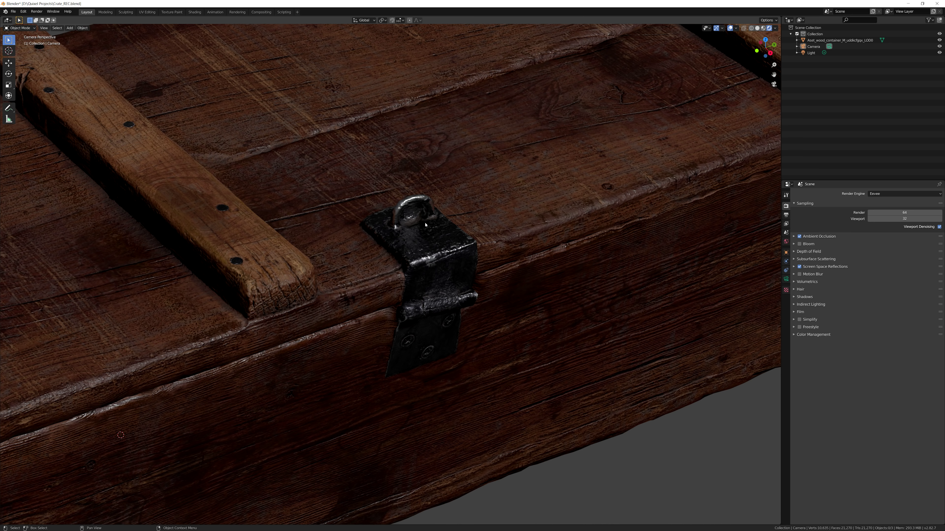
scroll(425, 225, down, 5)
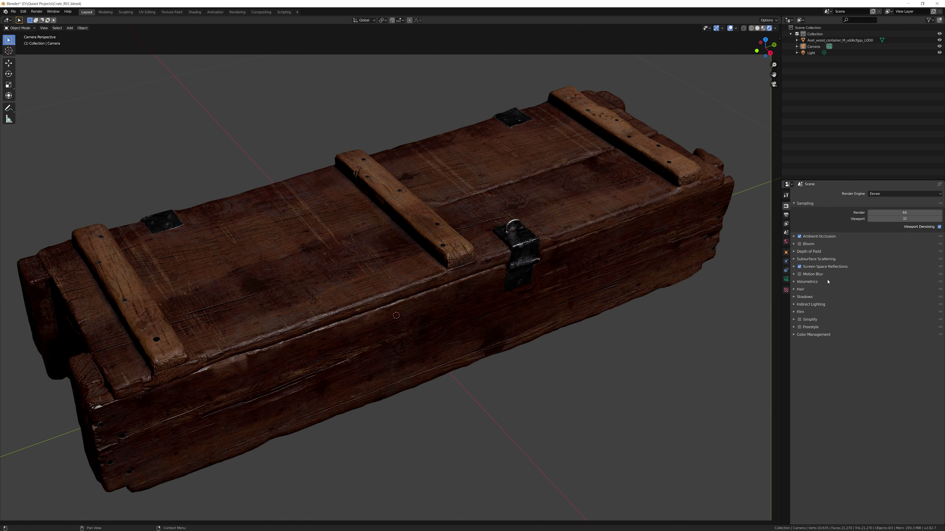
Step: Enable High Bitdepth shadows and set the shadow Cube Size to 1024px
click(794, 297)
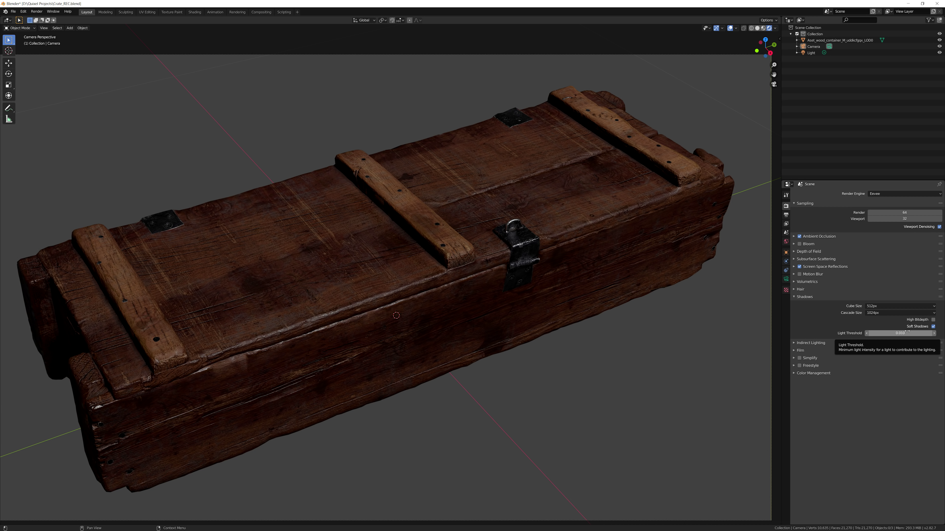
click(933, 320)
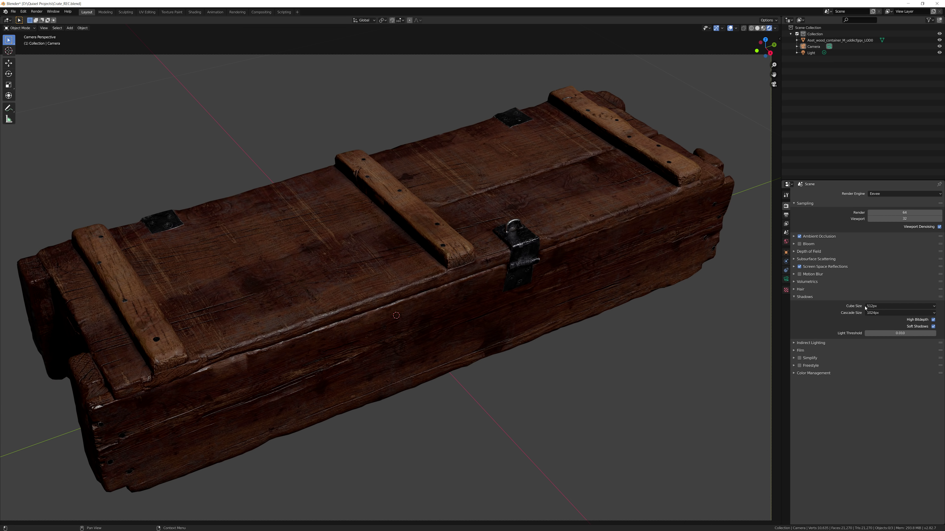
click(887, 305)
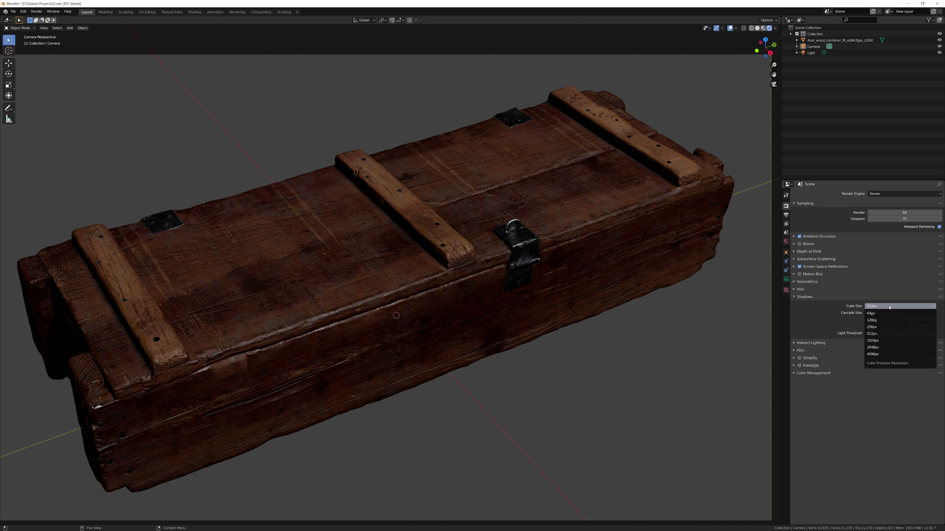
click(883, 342)
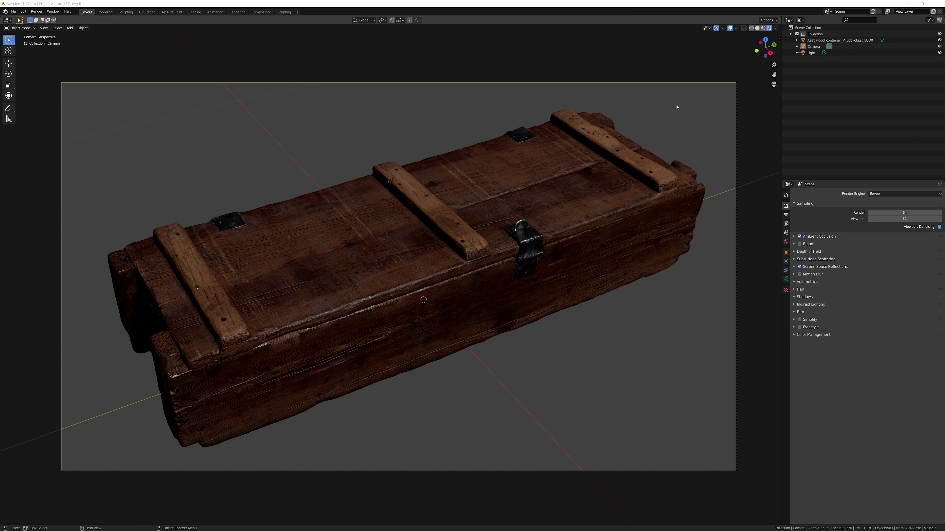
Step: Leave the camera view, select the scene light and change its type from Point to Area
scroll(629, 154, down, 4)
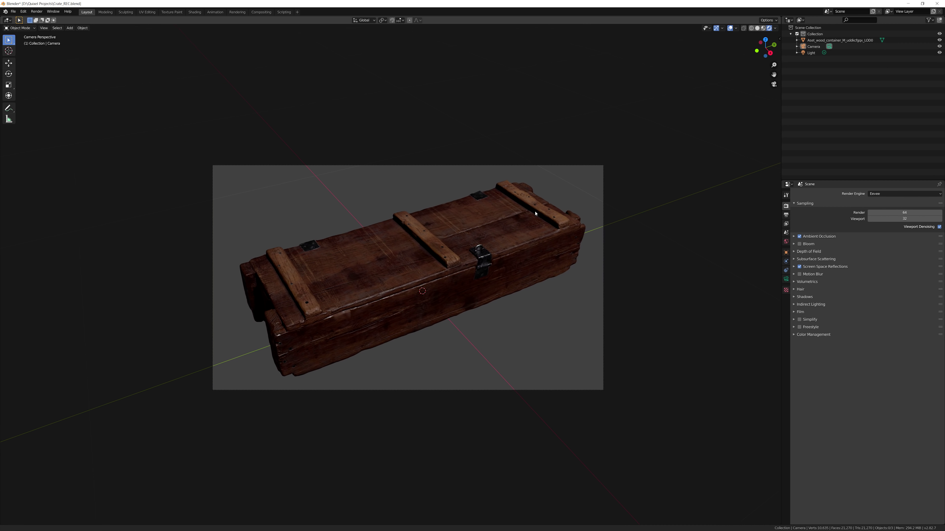
shift+middle_drag(629, 154, 563, 234)
scroll(563, 234, down, 12)
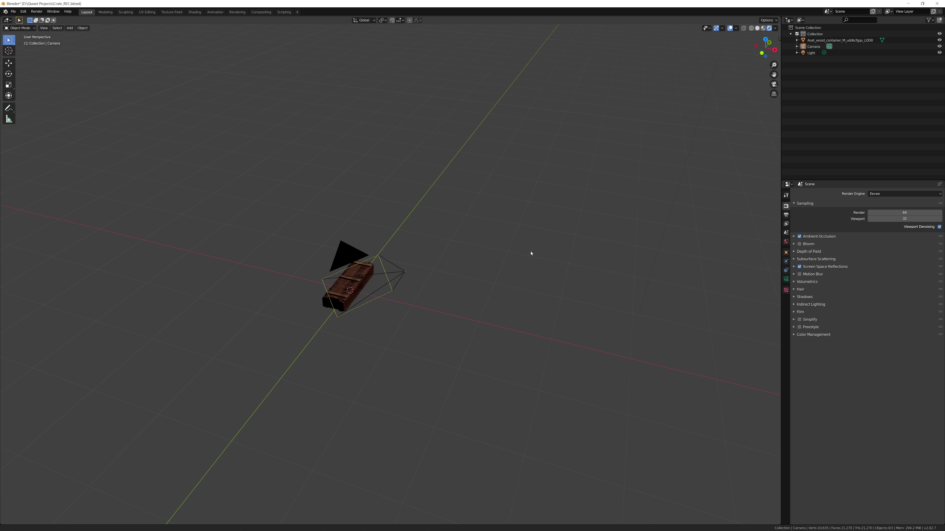
scroll(559, 118, up, 3)
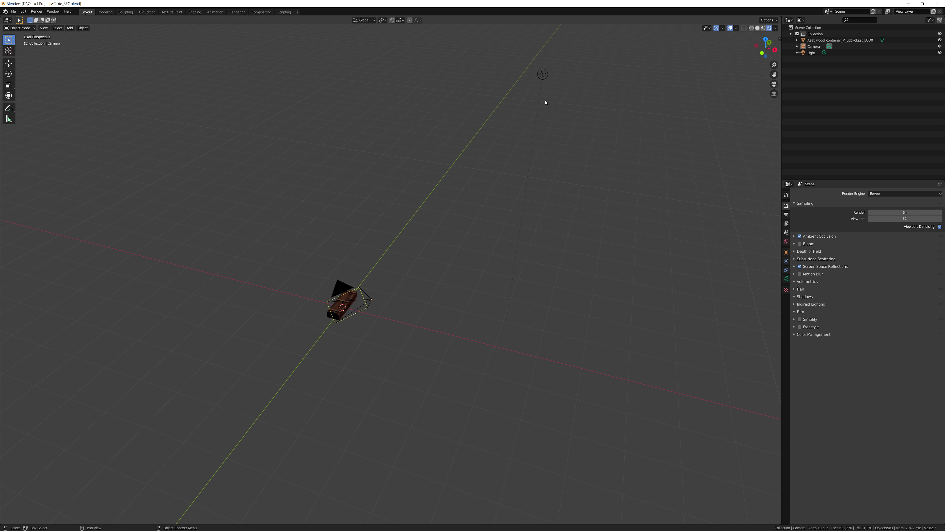
click(542, 76)
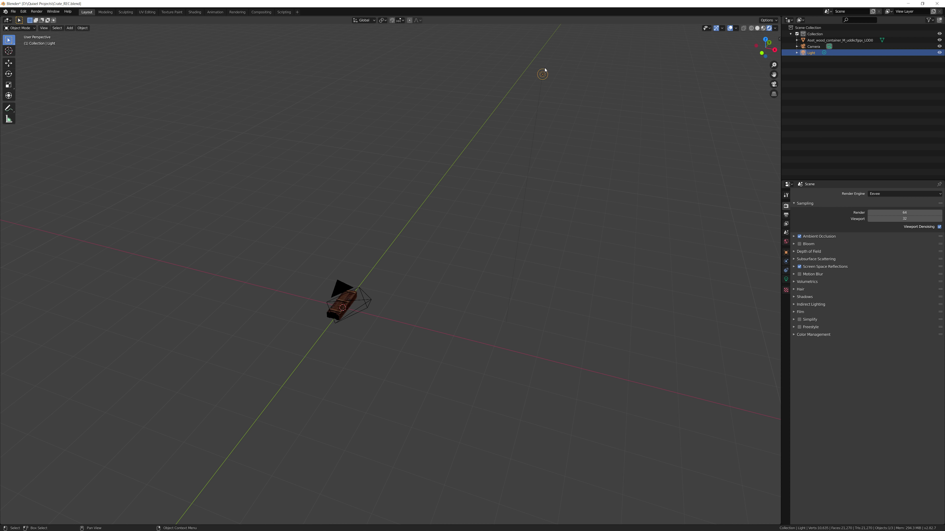
scroll(640, 86, up, 2)
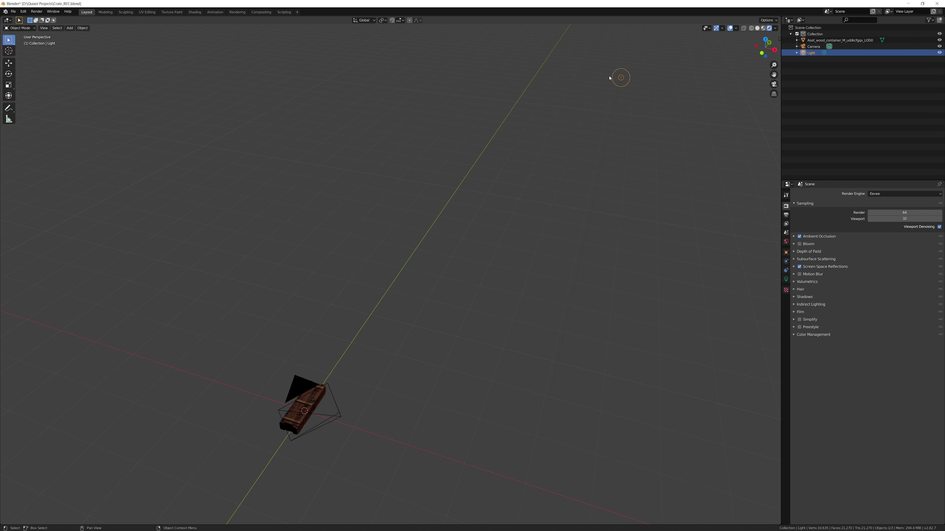
click(786, 279)
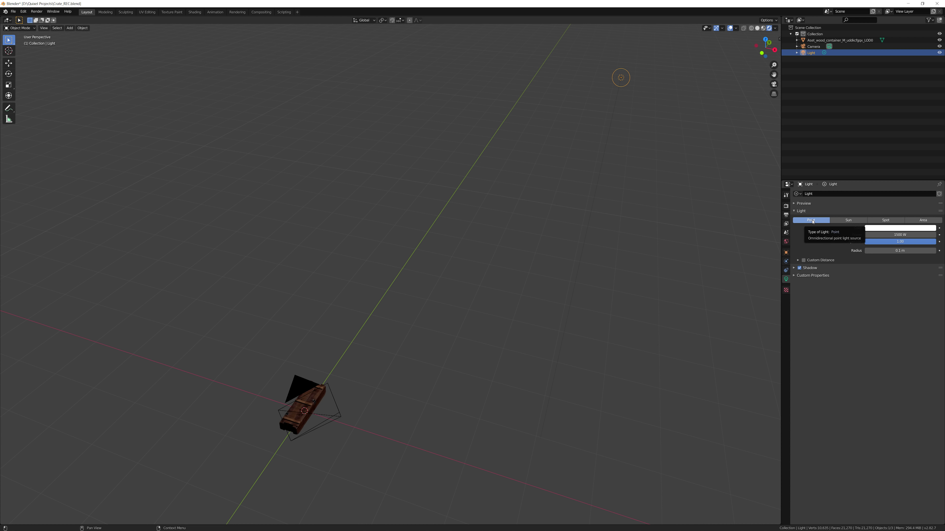
click(852, 220)
click(887, 220)
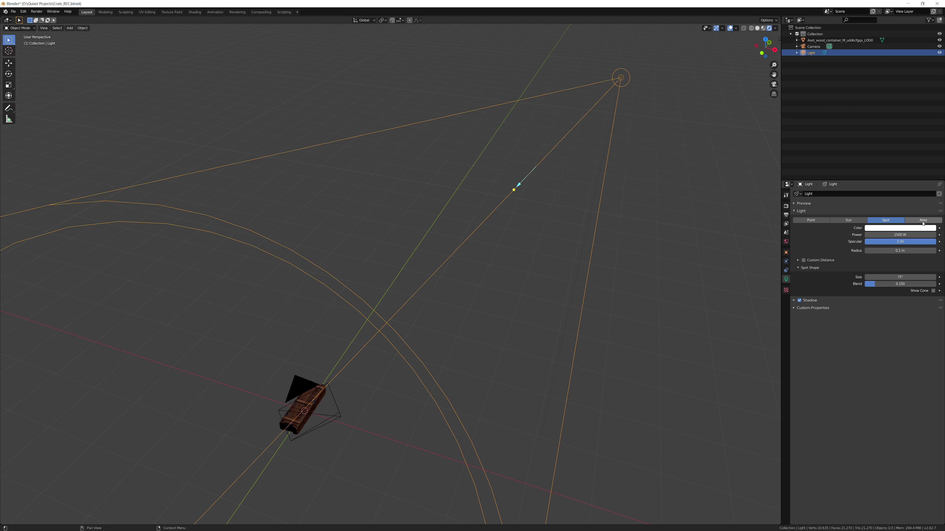
click(923, 222)
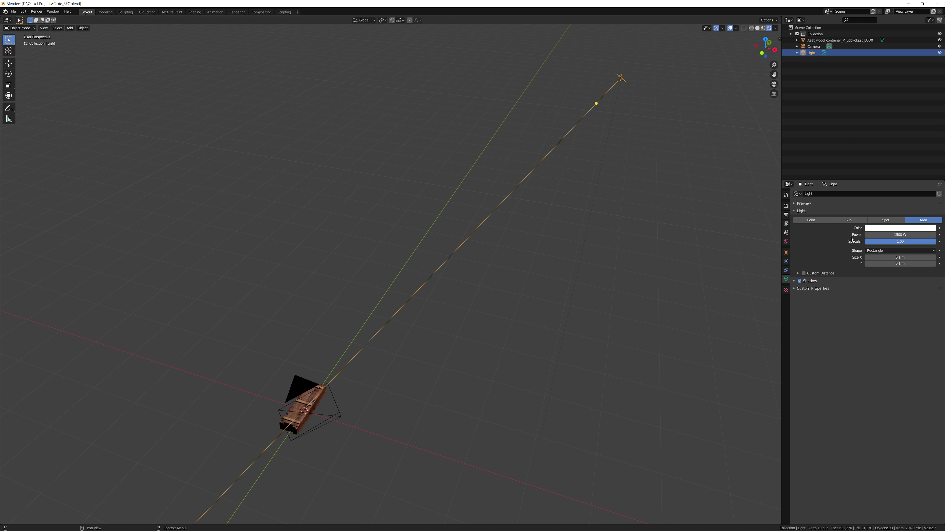
Step: Try a pale yellow color on the area light while viewing the crate up close, and reset it to the default
middle_drag(576, 274, 513, 323)
scroll(483, 298, up, 5)
middle_drag(469, 283, 461, 335)
scroll(462, 335, up, 6)
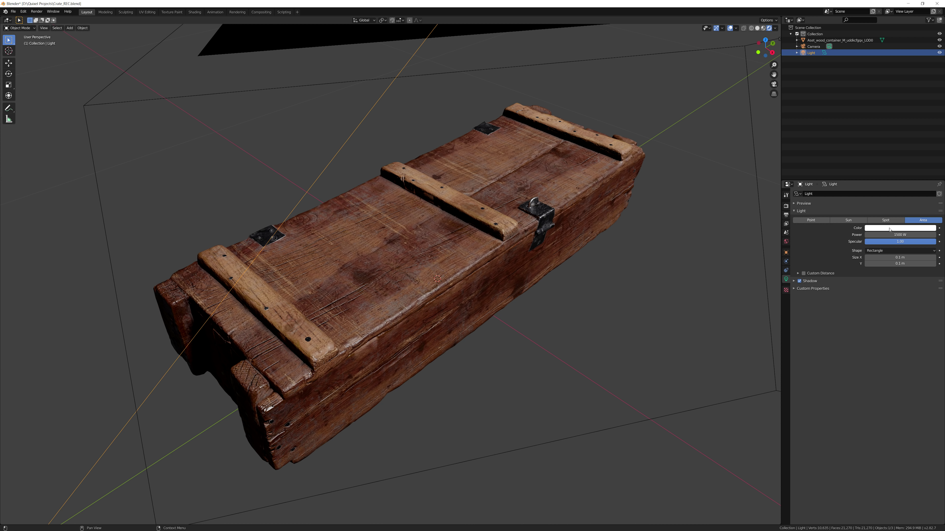
click(889, 230)
mouse_move(902, 172)
mouse_down()
mouse_move(900, 180)
mouse_move(911, 177)
mouse_move(895, 162)
mouse_move(901, 169)
mouse_up()
right_click(900, 229)
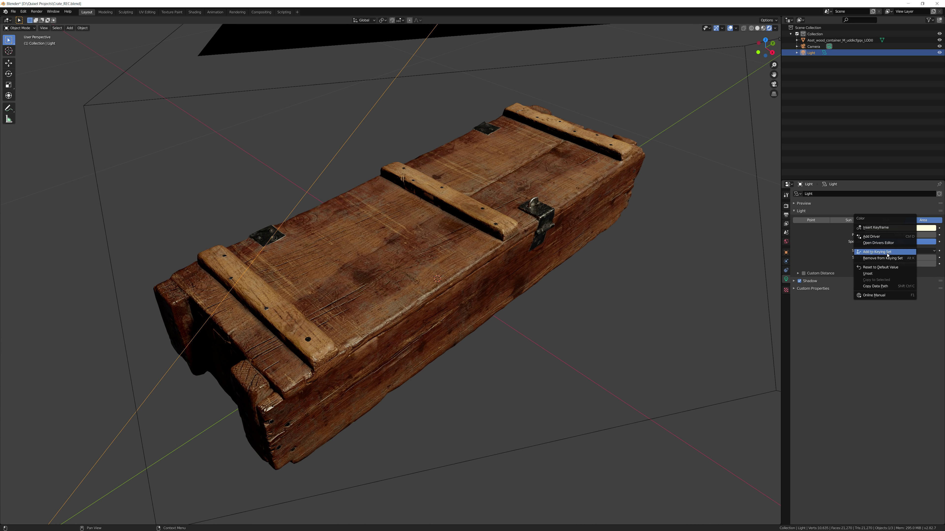
click(902, 267)
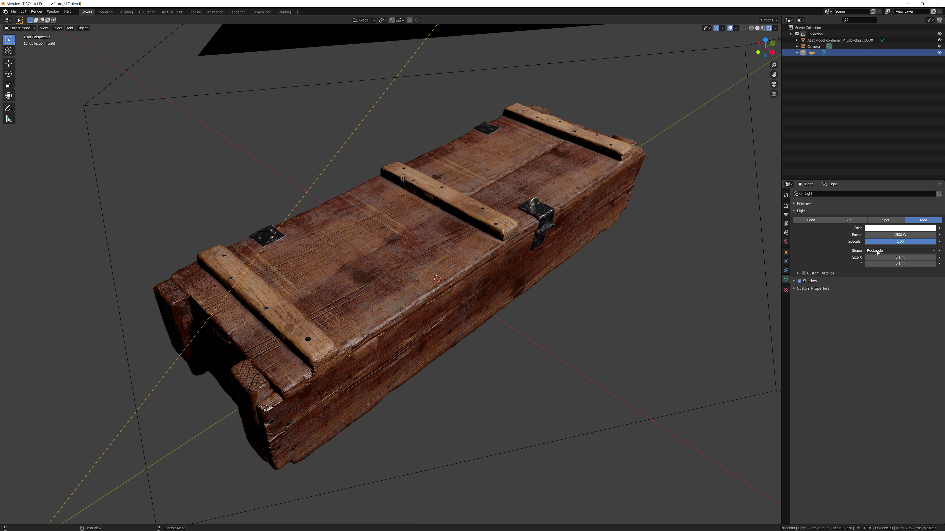
Step: Set the area light's shape to Square
click(906, 252)
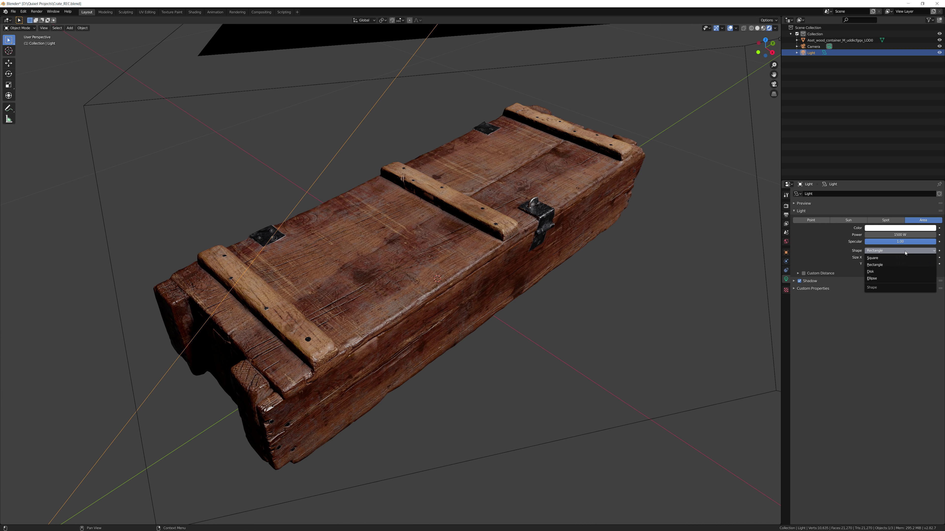
click(882, 259)
scroll(472, 162, down, 10)
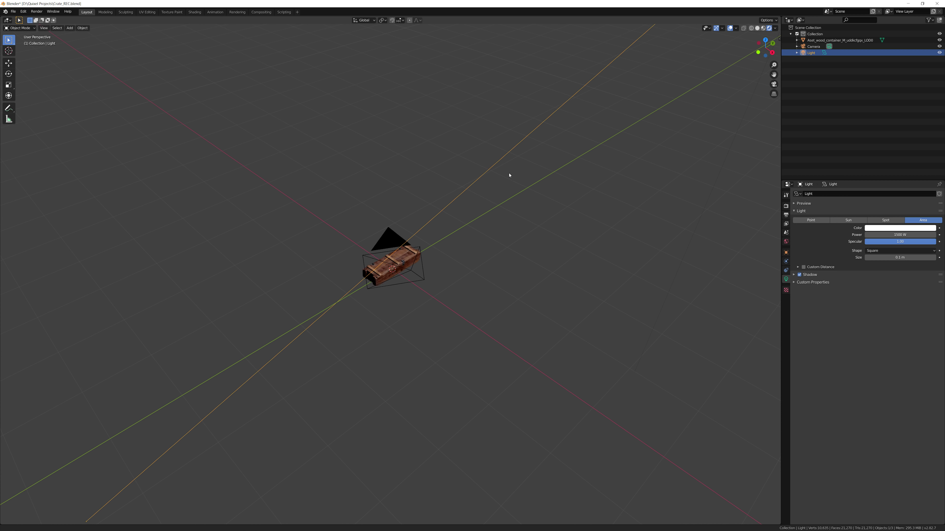
scroll(494, 135, up, 4)
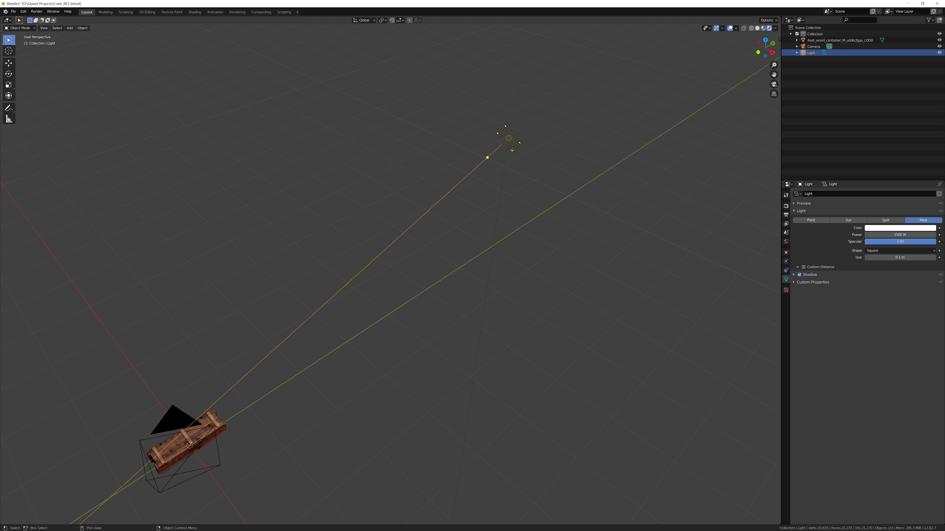
Step: Resize the square area light freehand to about 0.26 m and move it closer to the crate
drag(512, 150, 514, 159)
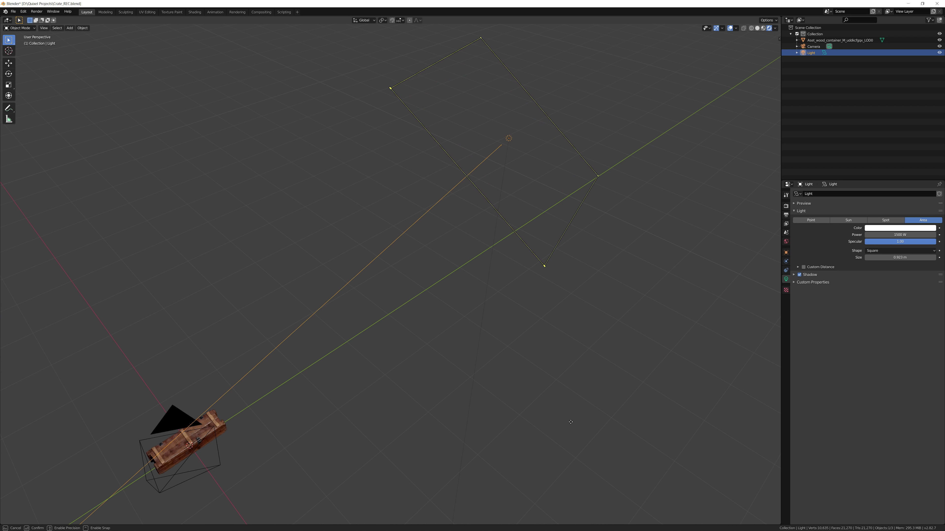
drag(570, 422, 586, 495)
drag(571, 313, 599, 449)
drag(581, 398, 579, 393)
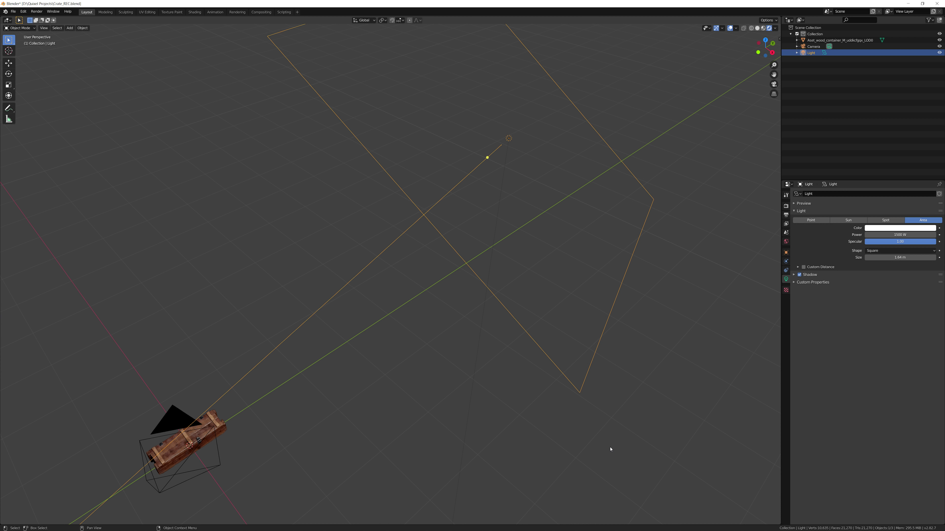
drag(579, 393, 597, 342)
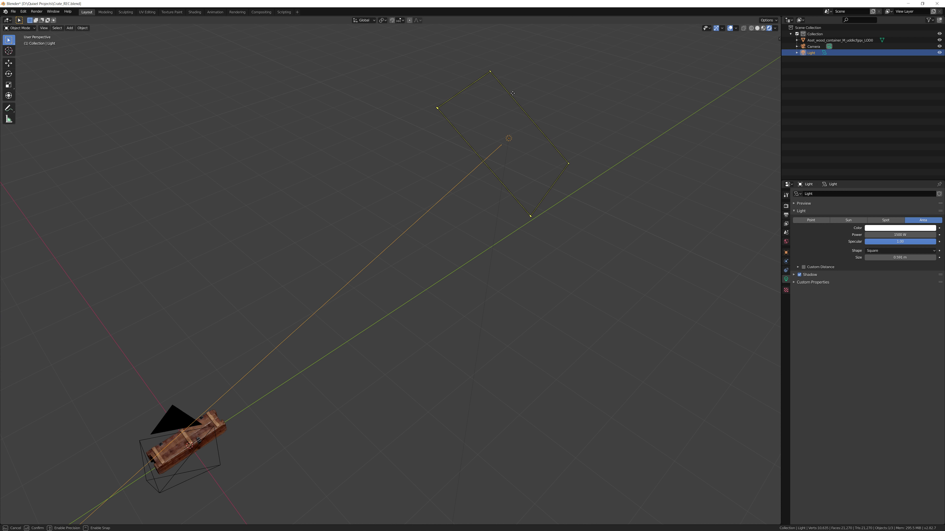
drag(503, 58, 498, 60)
middle_drag(498, 59, 580, 75)
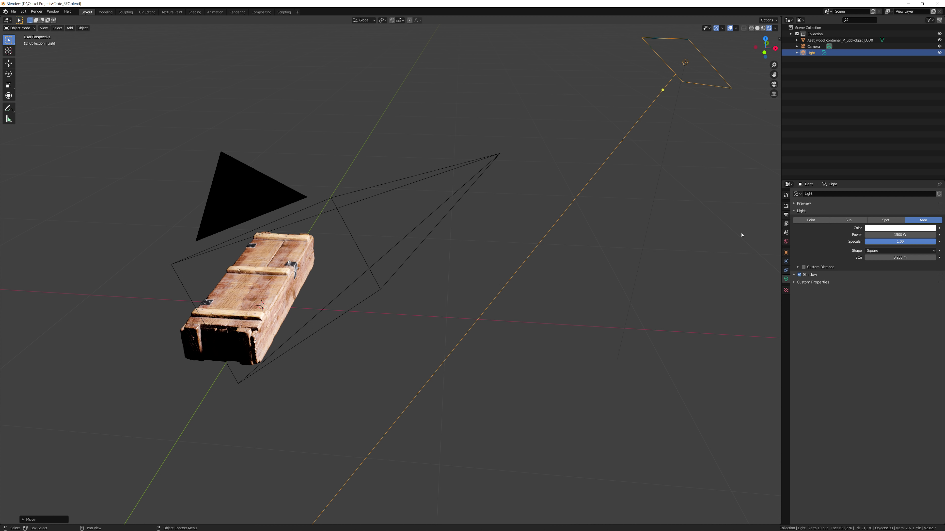
Step: Add a Track To constraint to the light, targeting the wooden container mesh with the To axis set to -Z
click(786, 271)
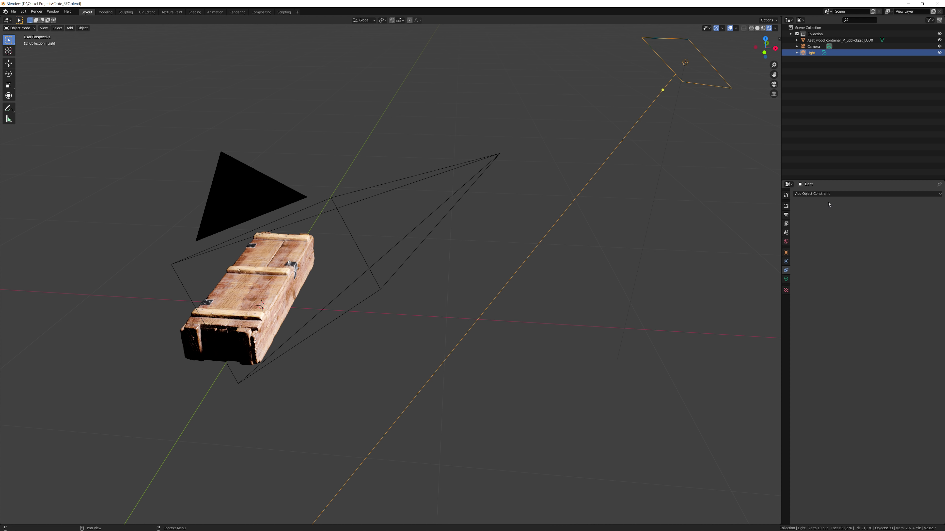
click(861, 194)
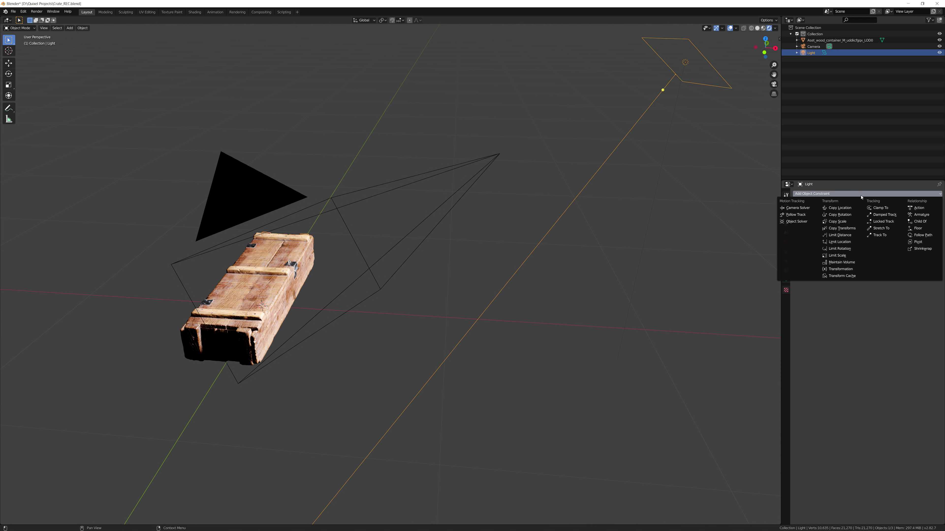
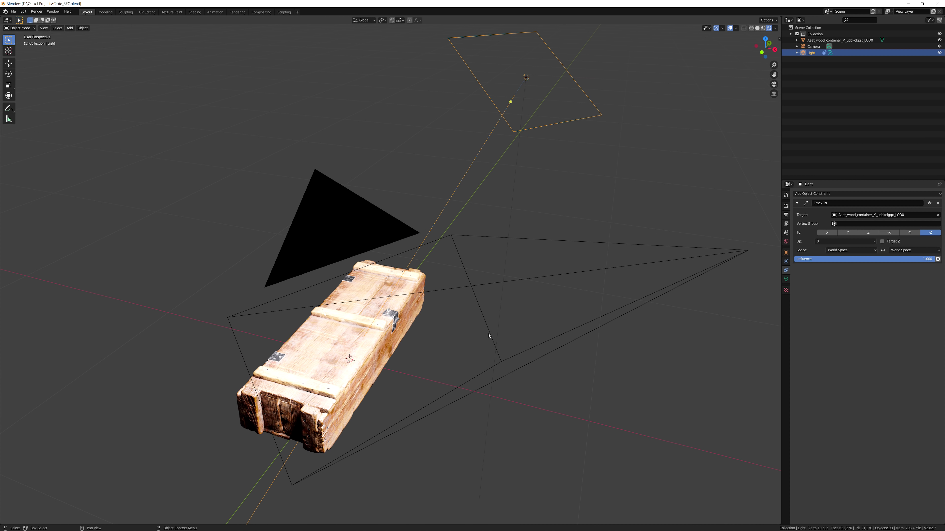
Step: Set the area light's power to 50 W
click(786, 279)
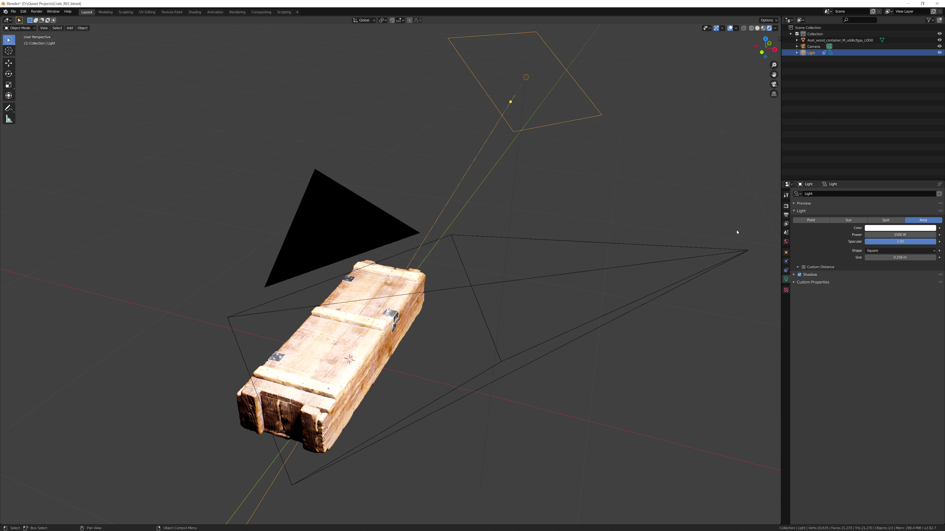
click(904, 235)
text(50)
key(Return)
scroll(656, 191, up, 2)
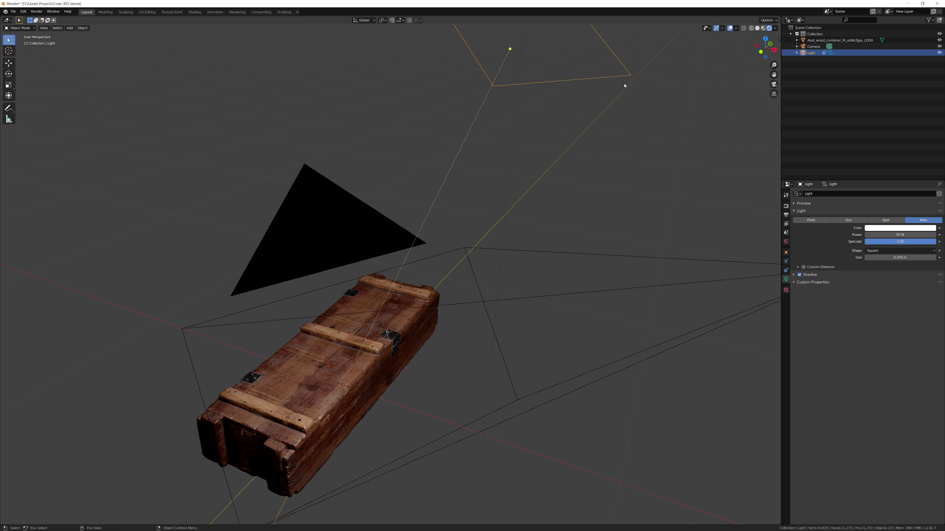
Step: Try larger and smaller area light sizes freehand, ending at about 0.2 m
drag(628, 74, 609, 64)
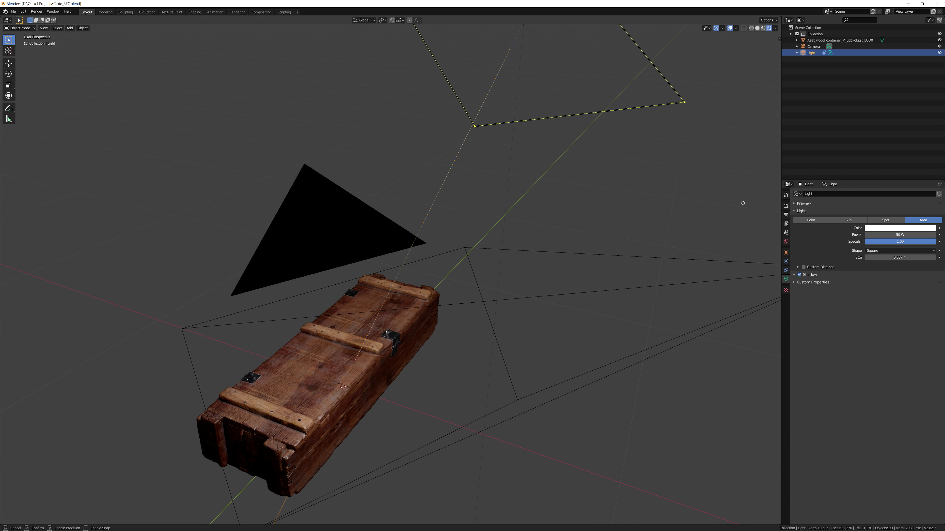
drag(943, 459, 678, 165)
drag(573, 83, 572, 82)
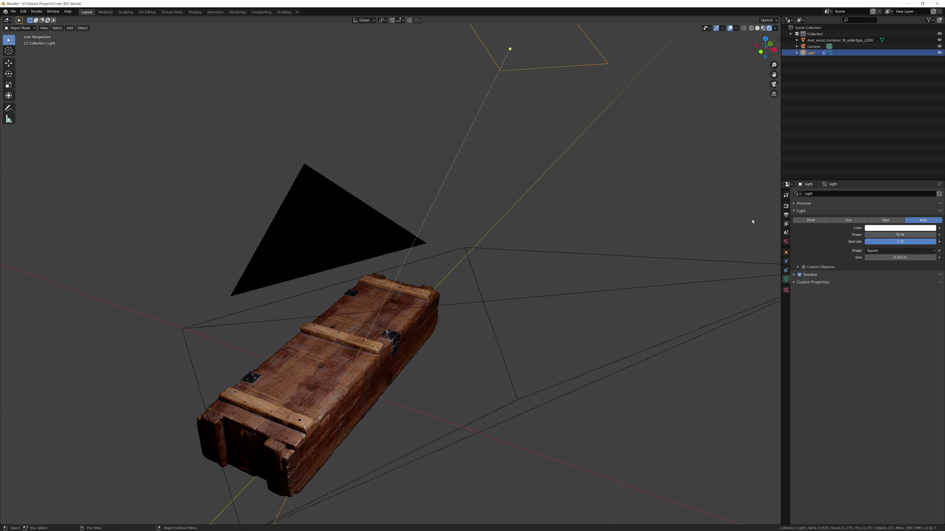
Step: Set the area light's size to 0.02 m
click(907, 257)
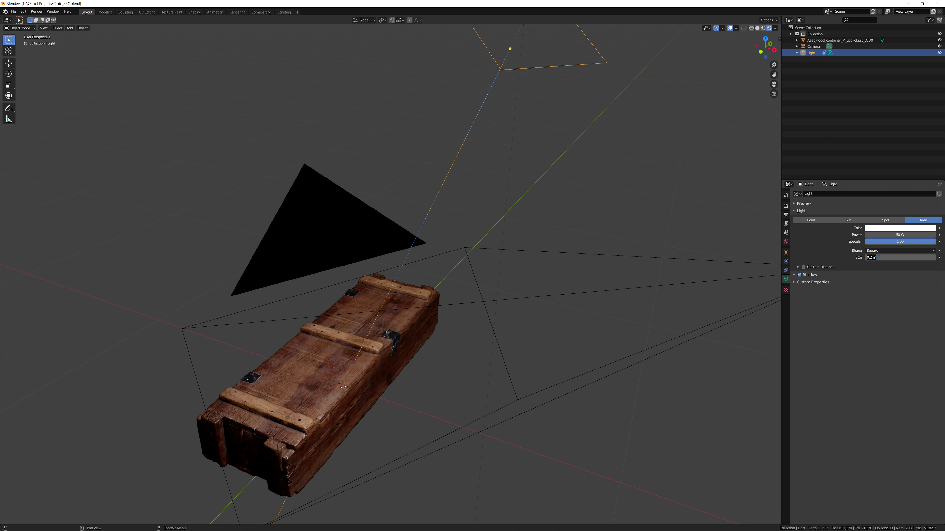
key(BackSpace)
text(.02)
key(Return)
middle_drag(558, 193, 546, 157)
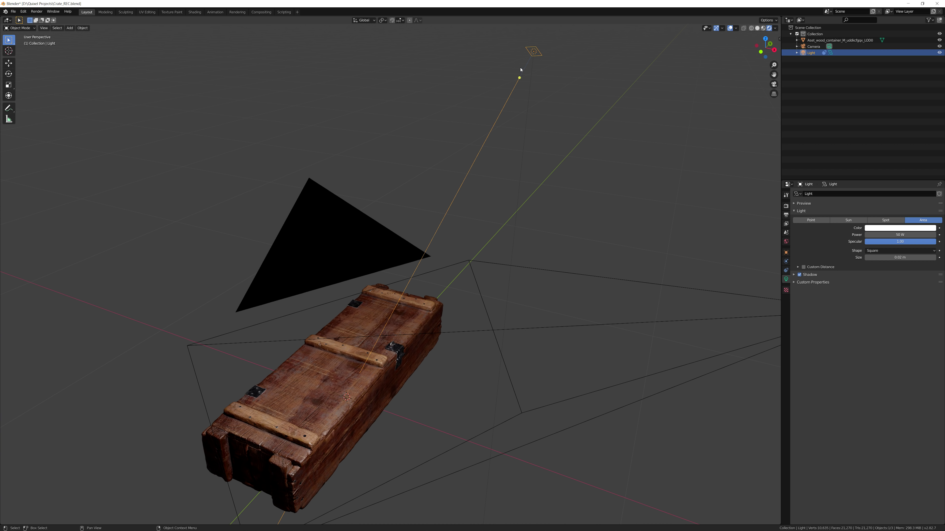
Step: Enable contact shadows in the area light's shadow settings
scroll(350, 358, up, 1)
middle_drag(506, 225, 529, 131)
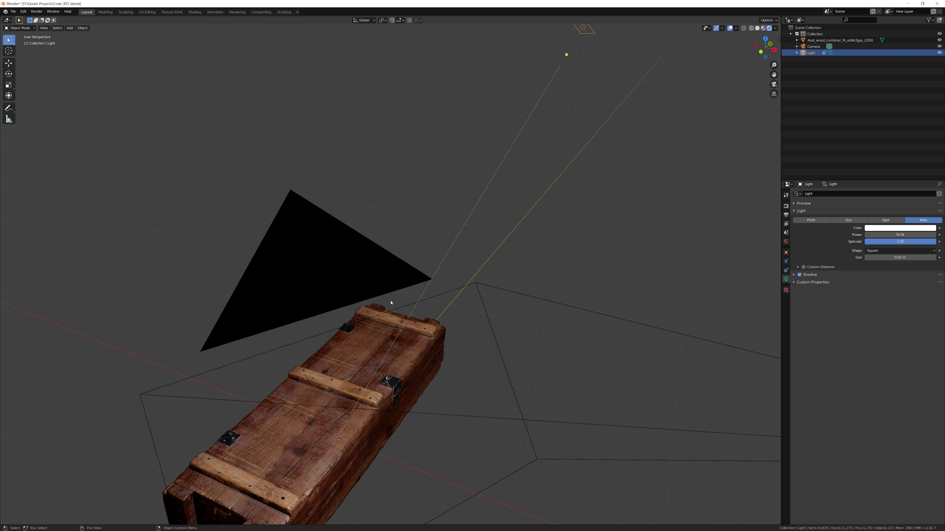
shift+middle_drag(391, 303, 398, 293)
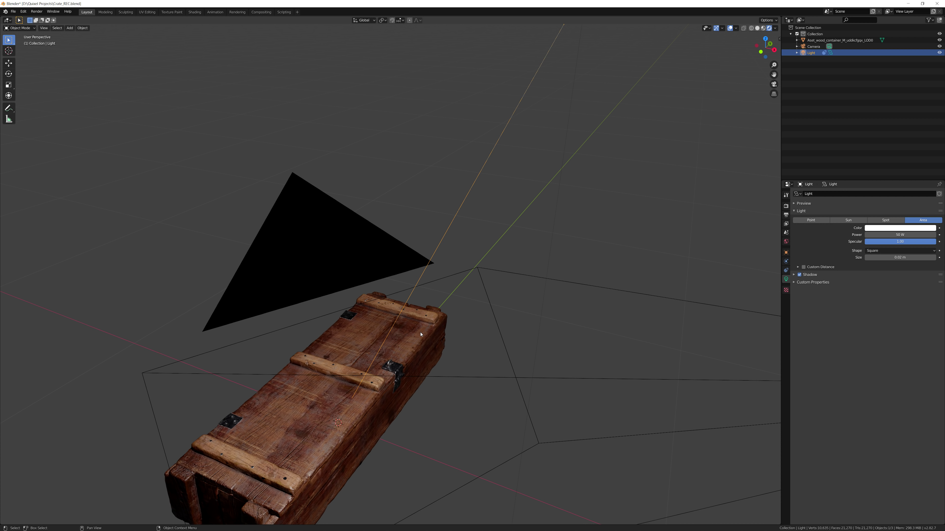
shift+middle_drag(411, 329, 420, 256)
scroll(413, 294, up, 2)
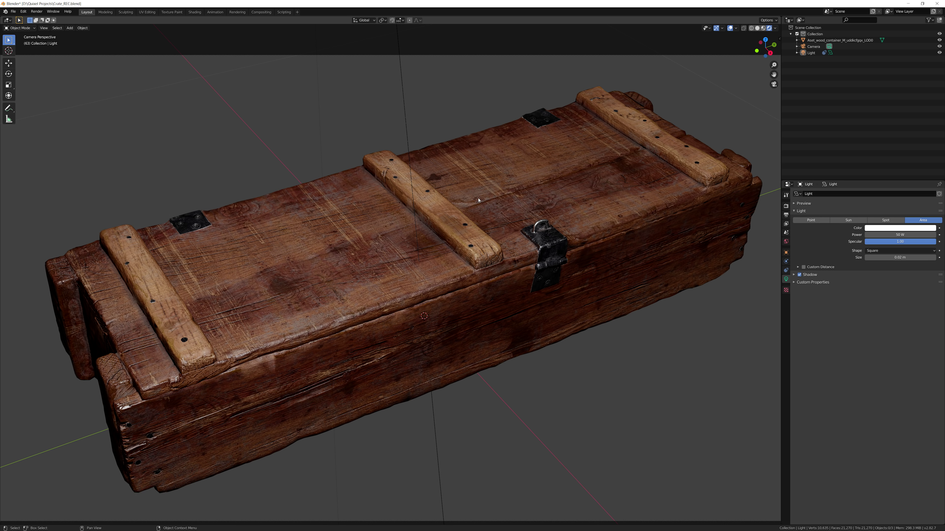
click(794, 274)
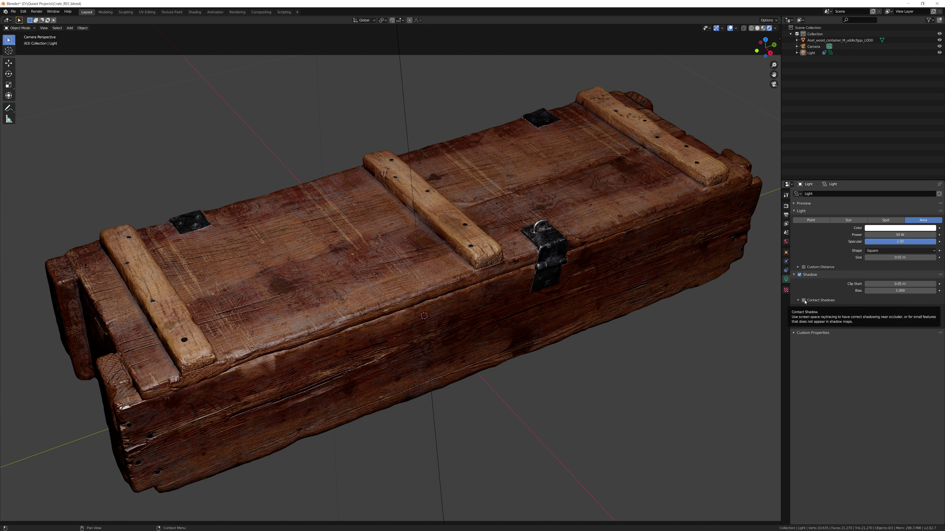
click(804, 300)
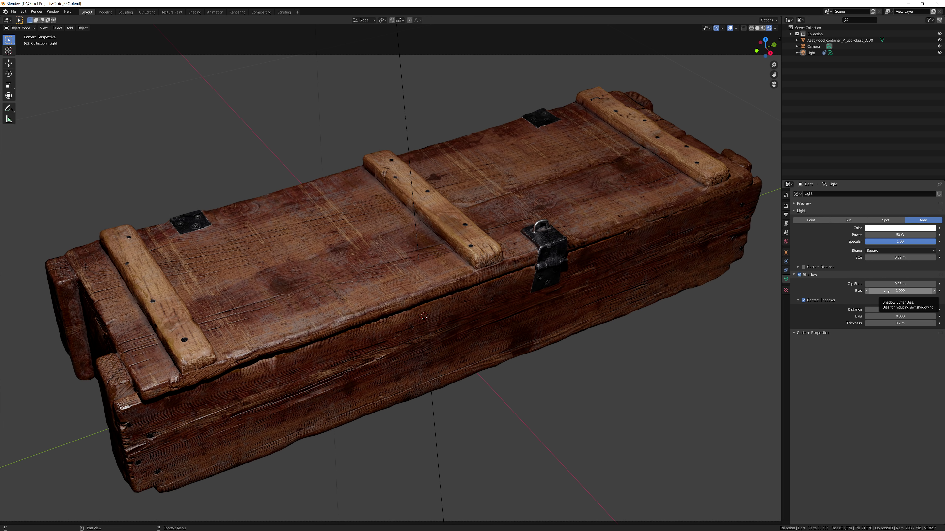
Step: Lower the area light's shadow bias and set its contact shadow bias to 0.001
drag(904, 292, 871, 292)
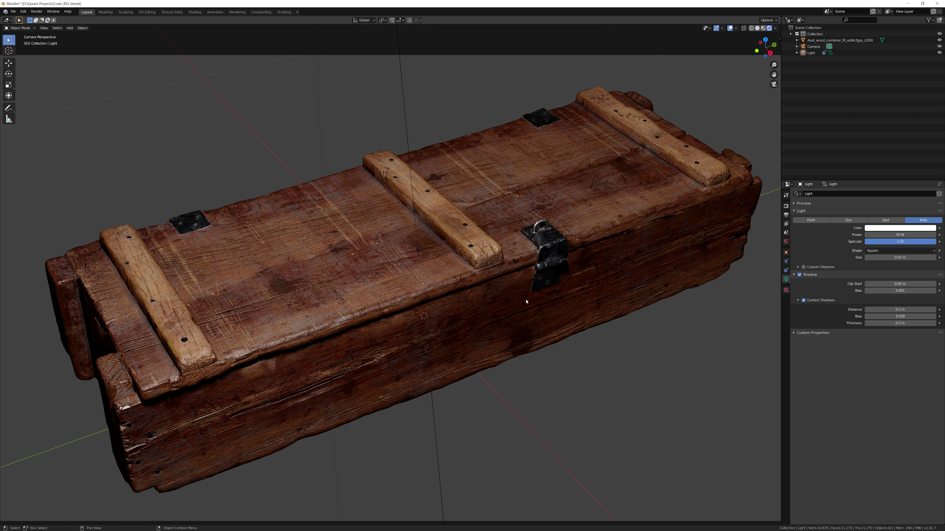
click(934, 291)
drag(900, 316, 885, 317)
key(shift+a)
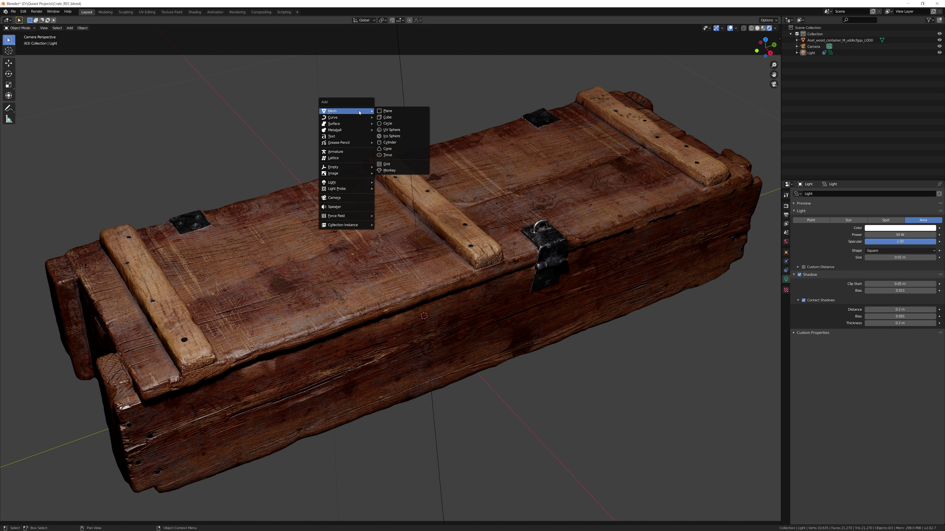
mouse_move(366, 182)
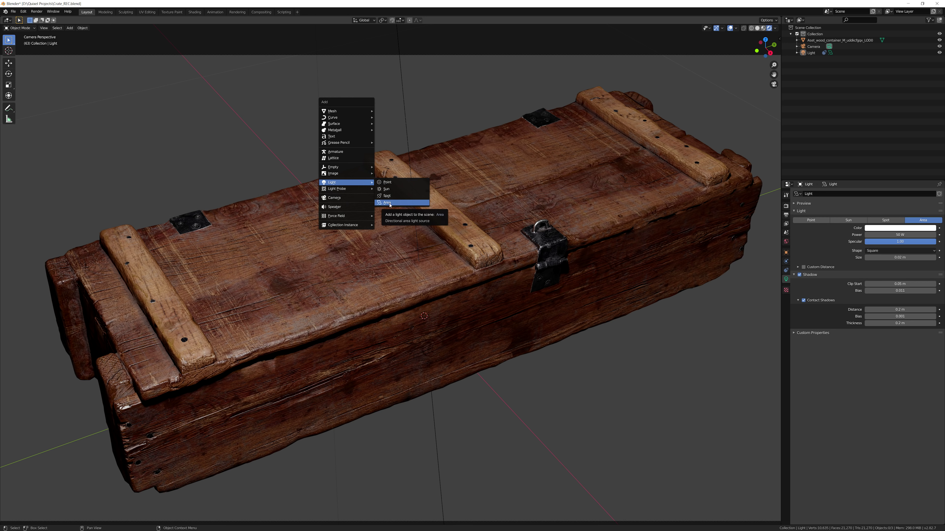
key(Escape)
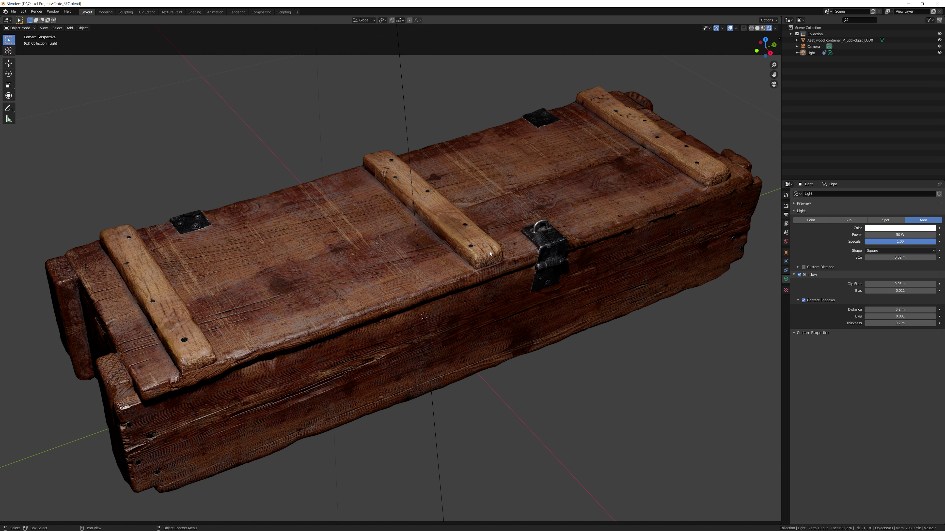
Step: Duplicate the area light above the crate and place the copy freehand at a different spot around the crate
middle_drag(490, 254, 605, 69)
click(617, 57)
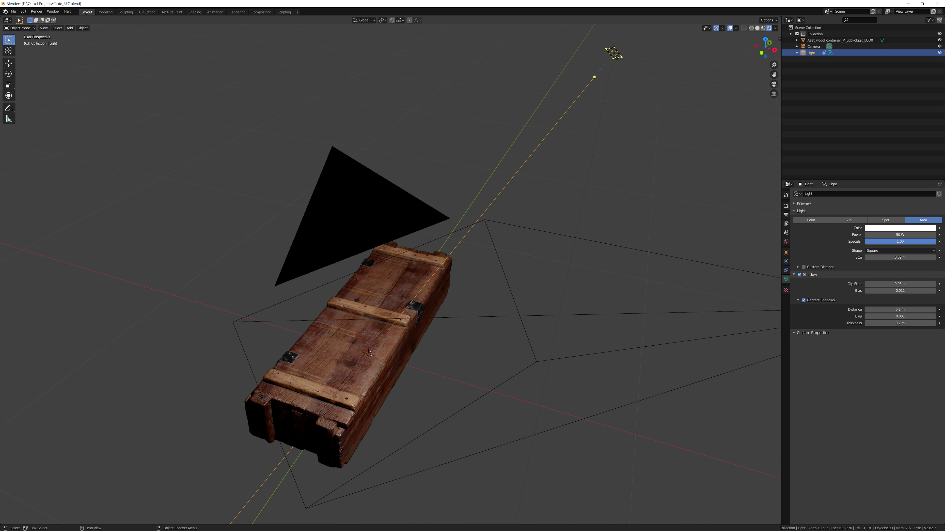
key(shift+d)
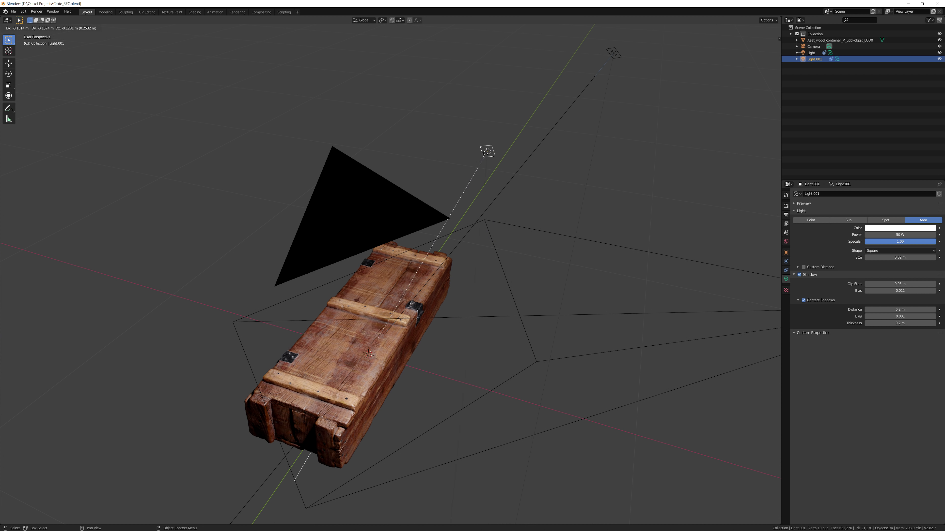
click(339, 171)
Step: Duplicate the second area light and place the copy low, off the short end of the crate
key(shift+d)
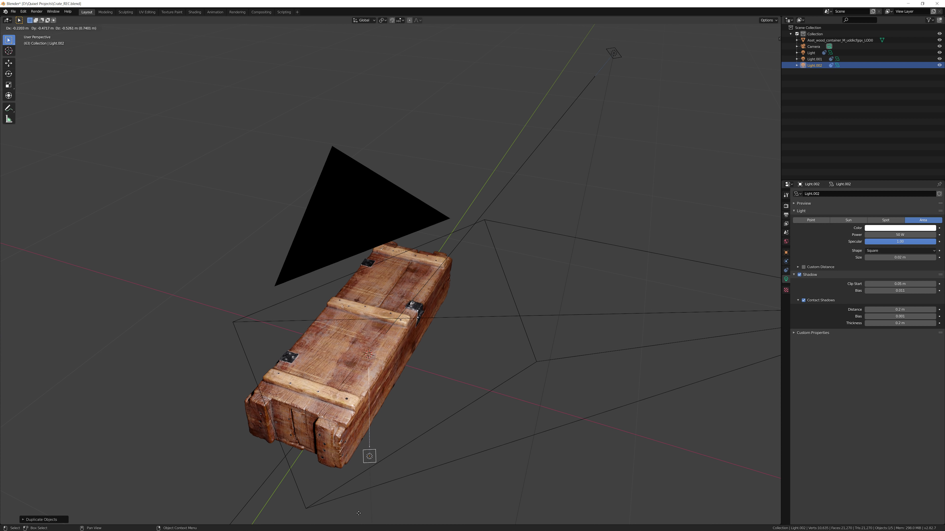
click(374, 502)
key(ctrl+z)
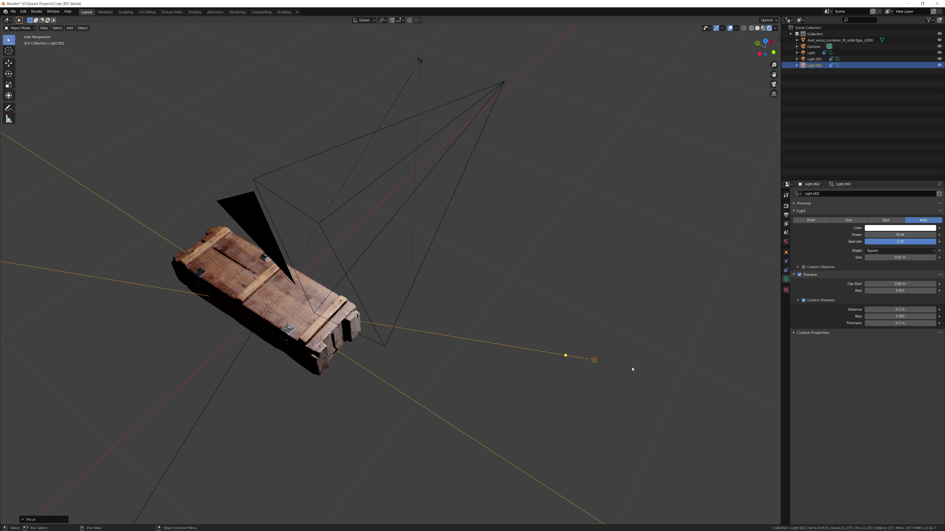
Step: Set the size of the area light off the crate's end to 0.2 m
middle_drag(535, 340, 203, 435)
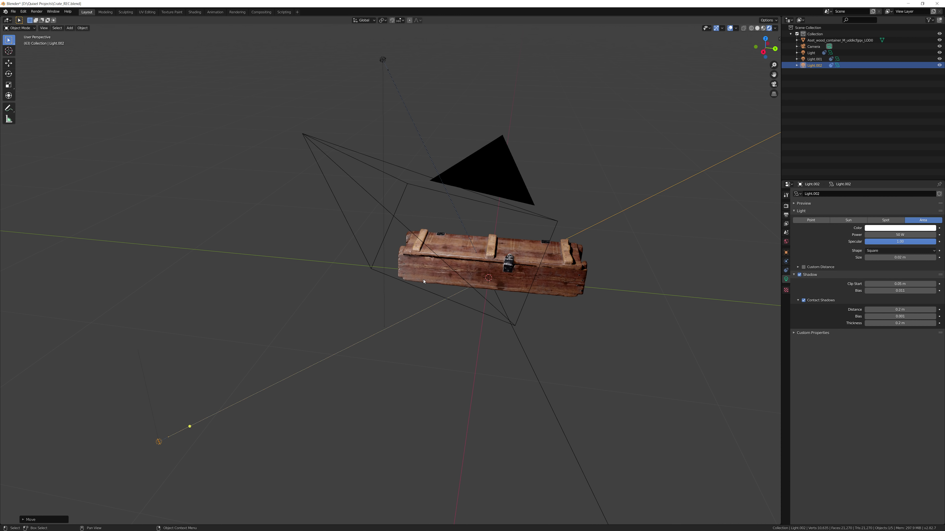
mouse_move(423, 282)
middle_down()
mouse_move(416, 278)
mouse_move(477, 249)
mouse_move(408, 290)
middle_up()
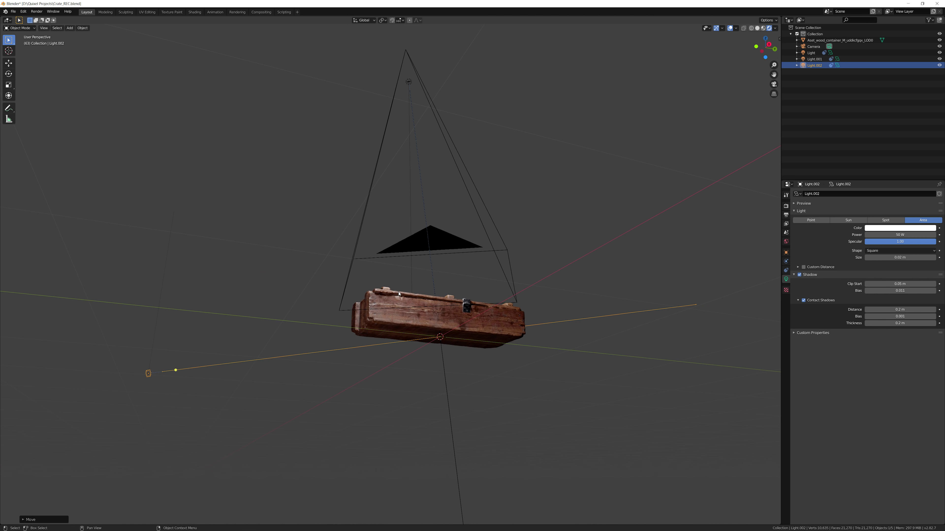
scroll(137, 390, up, 2)
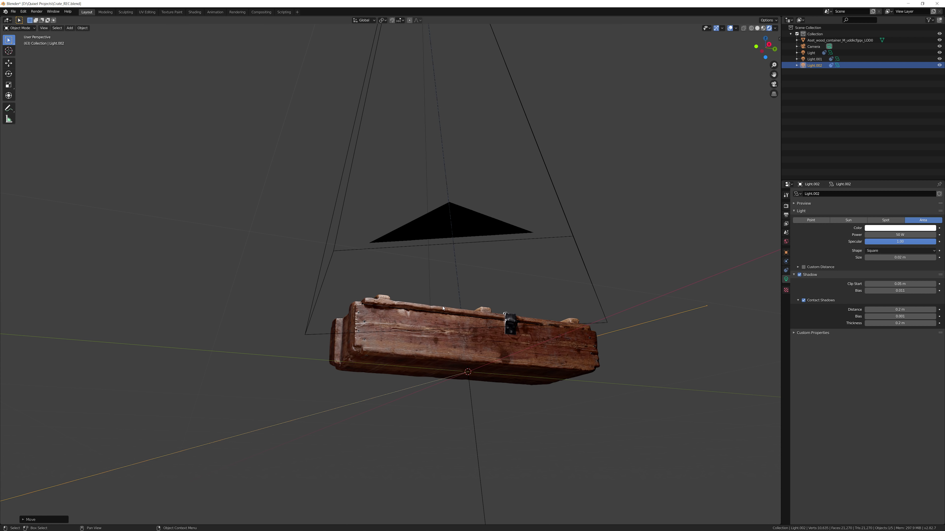
middle_drag(442, 308, 533, 373)
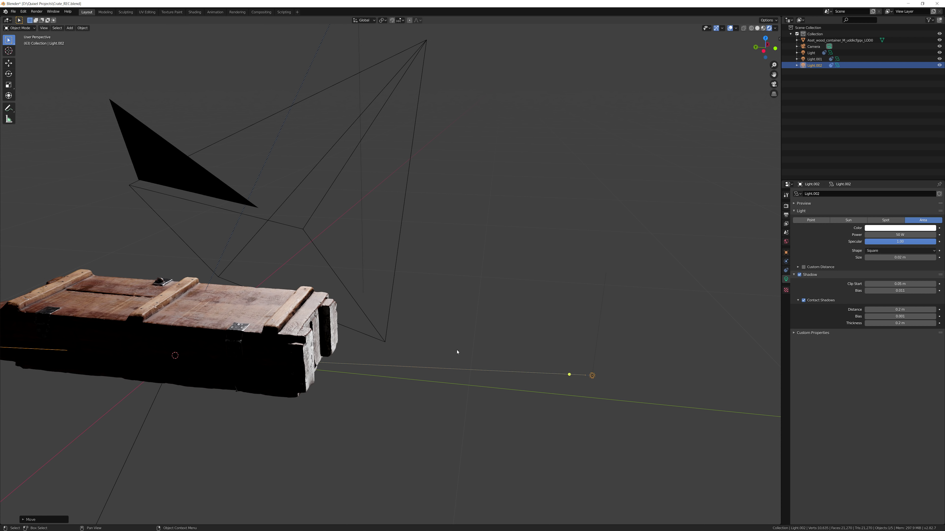
middle_drag(413, 335, 355, 333)
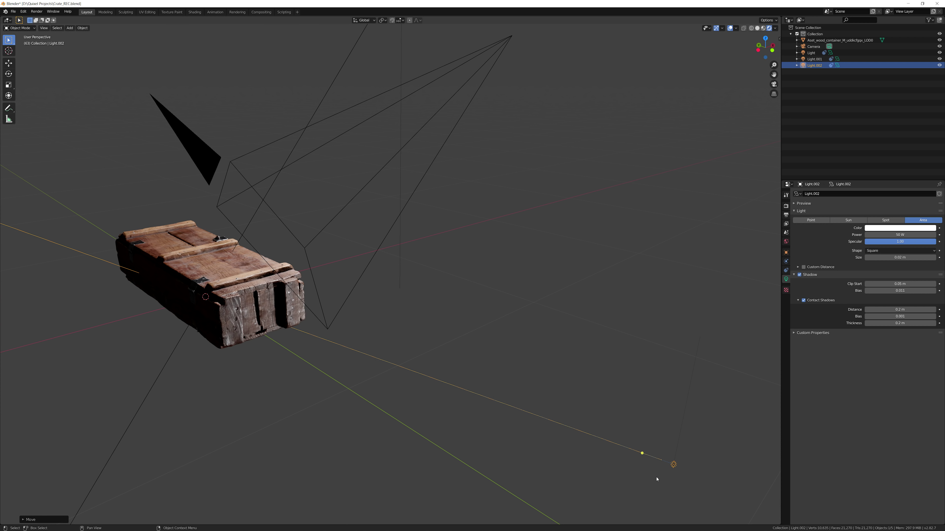
click(899, 257)
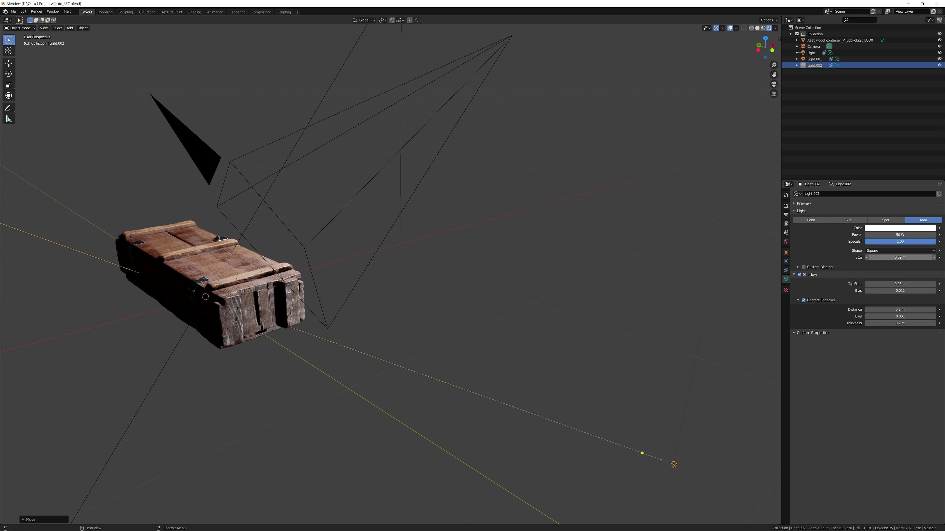
text(0.2)
key(Return)
Step: Set the power of the light off the crate's end to 30 W and check the crate through the camera
scroll(439, 144, up, 5)
middle_drag(470, 272, 513, 293)
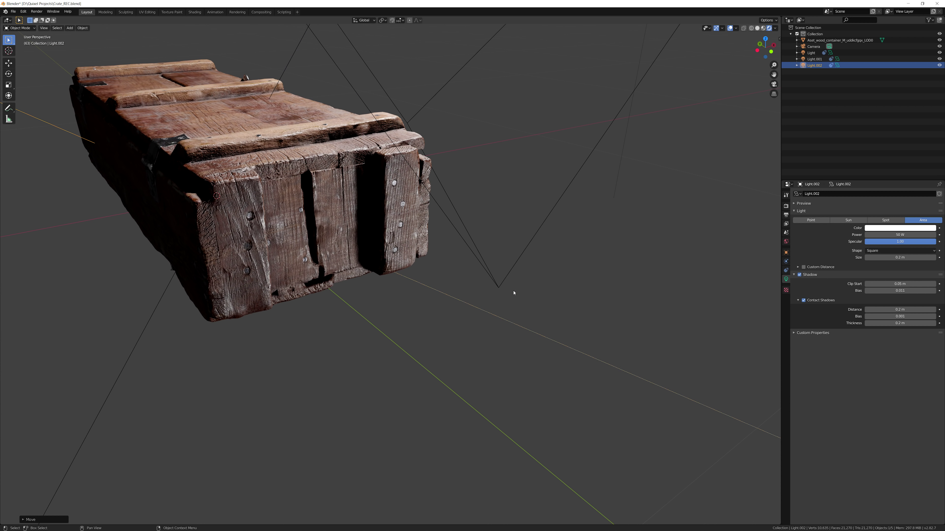
click(897, 235)
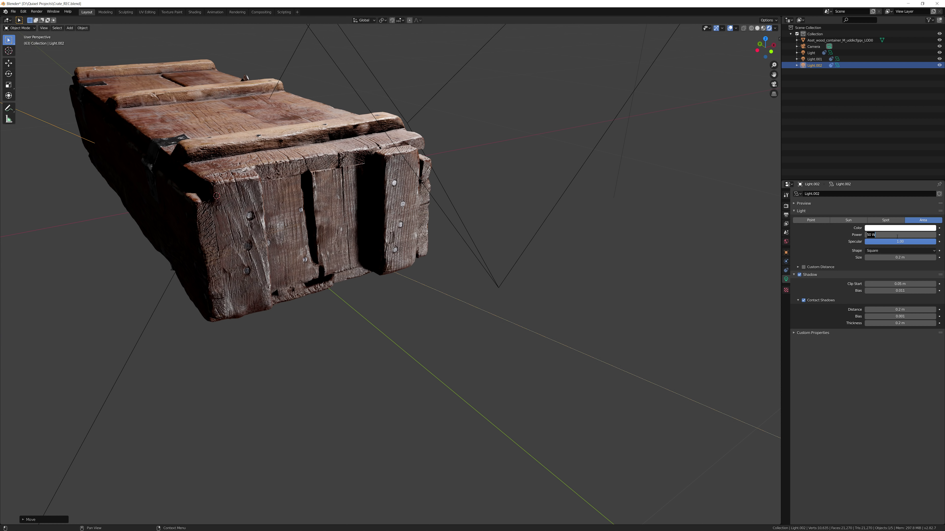
text(30)
key(Return)
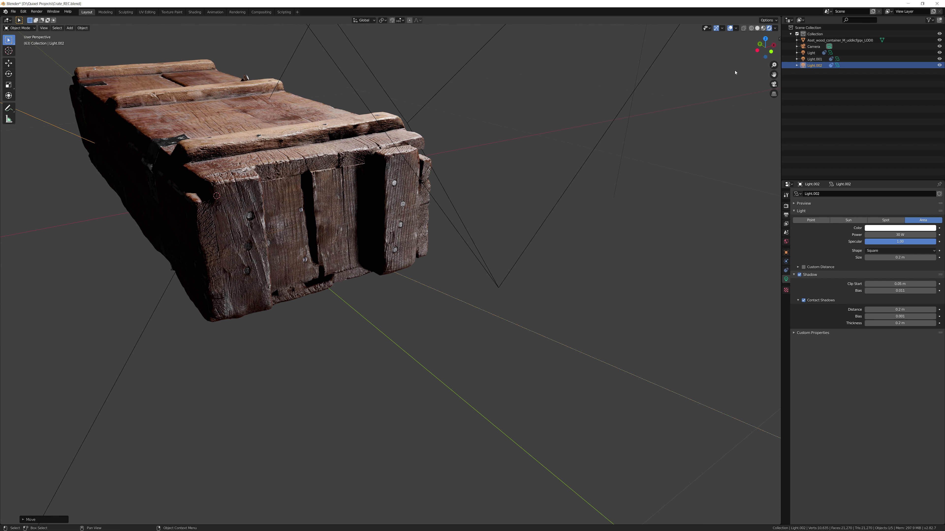
click(774, 85)
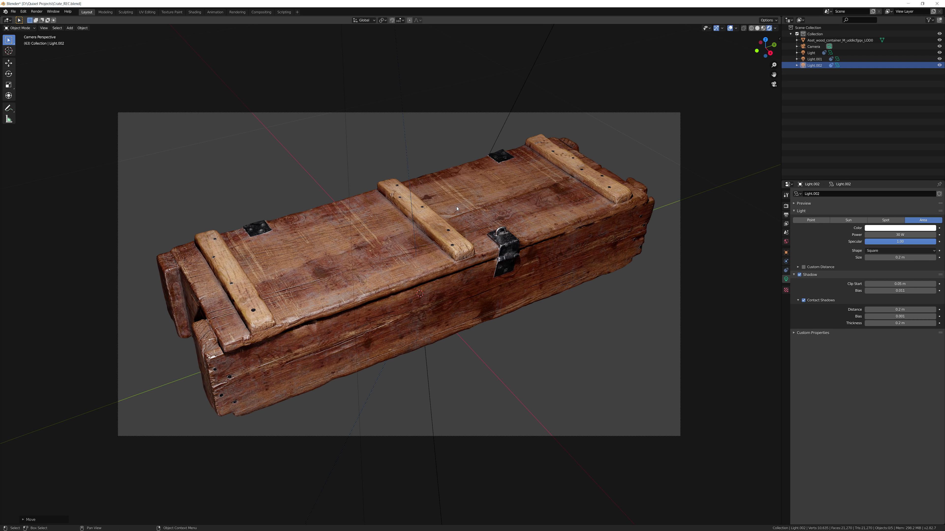
Step: Duplicate the light off the crate's end and move the copy behind the crate's long side, opposite the camera
middle_drag(501, 144, 656, 325)
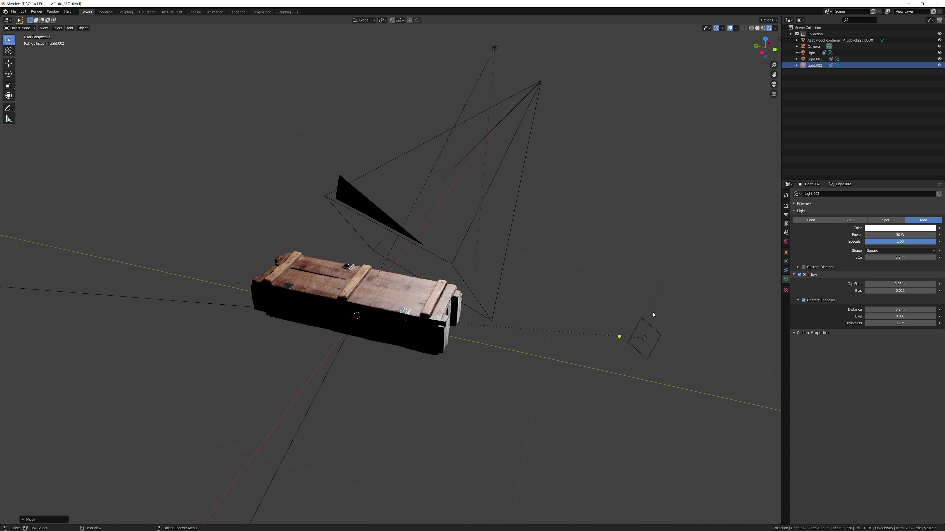
click(652, 315)
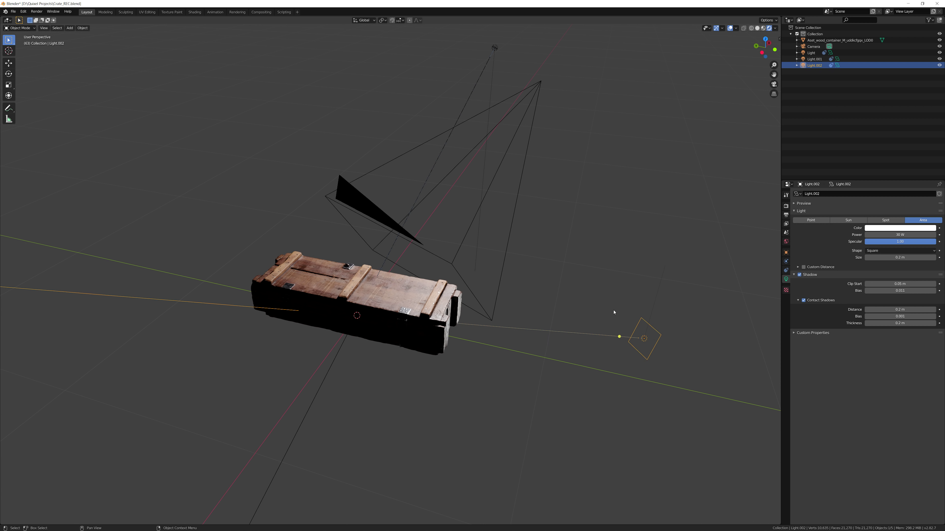
key(shift+d)
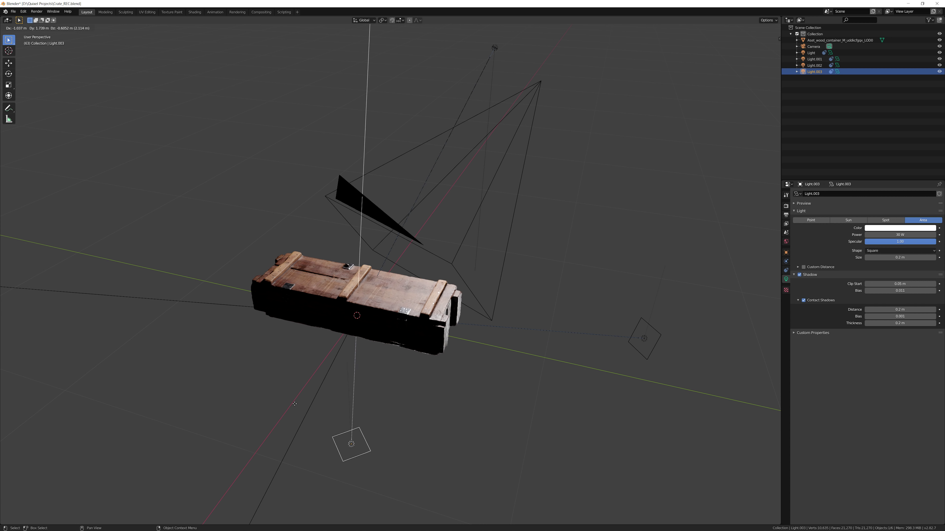
click(83, 486)
middle_drag(84, 485, 390, 251)
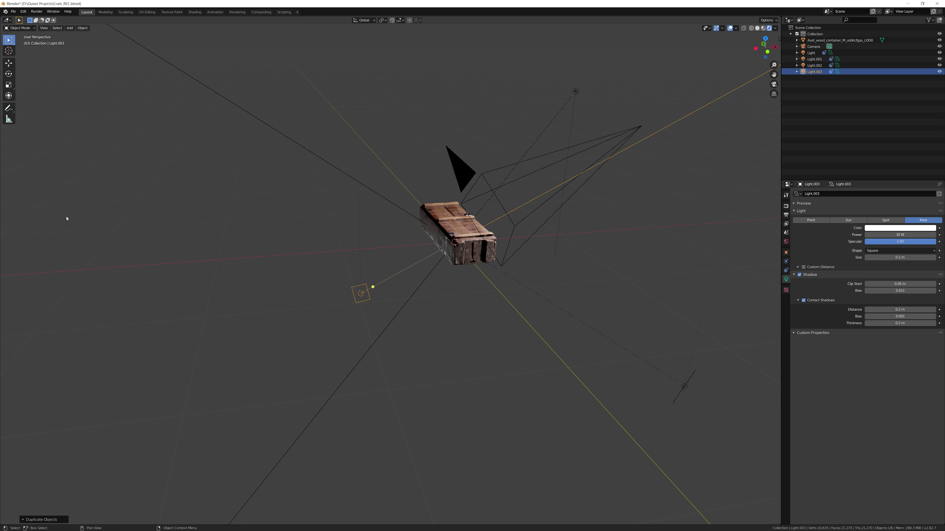
key(g)
click(173, 207)
middle_drag(173, 207, 450, 162)
key(n)
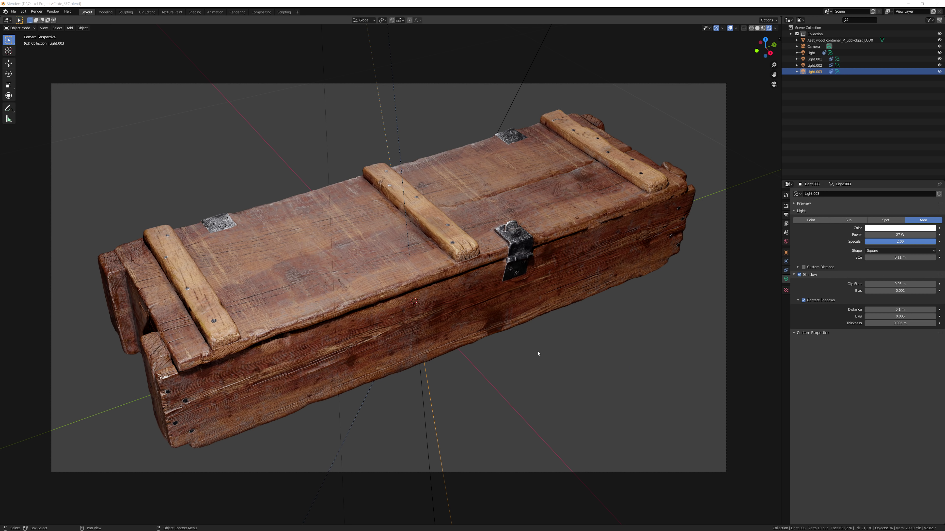
Step: Set the world background strength to 0.2 and darken its color to near black
click(786, 242)
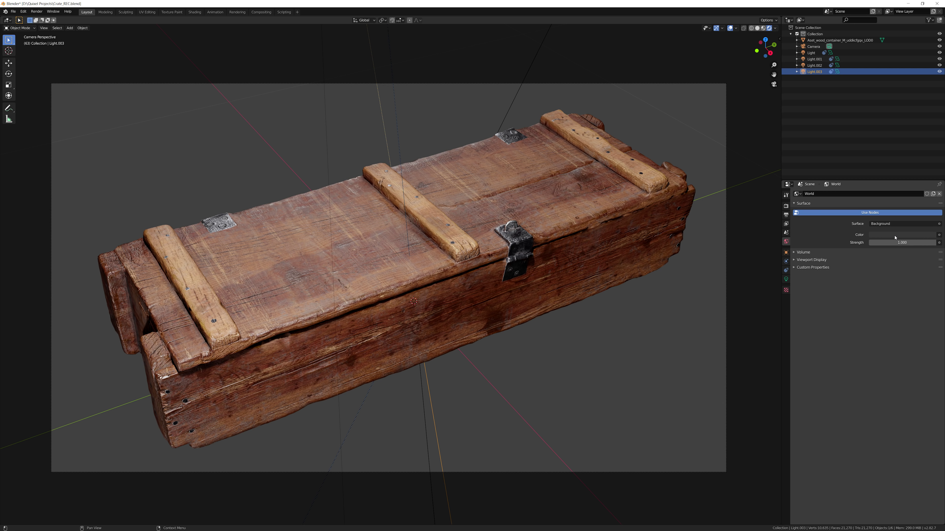
drag(895, 241, 877, 240)
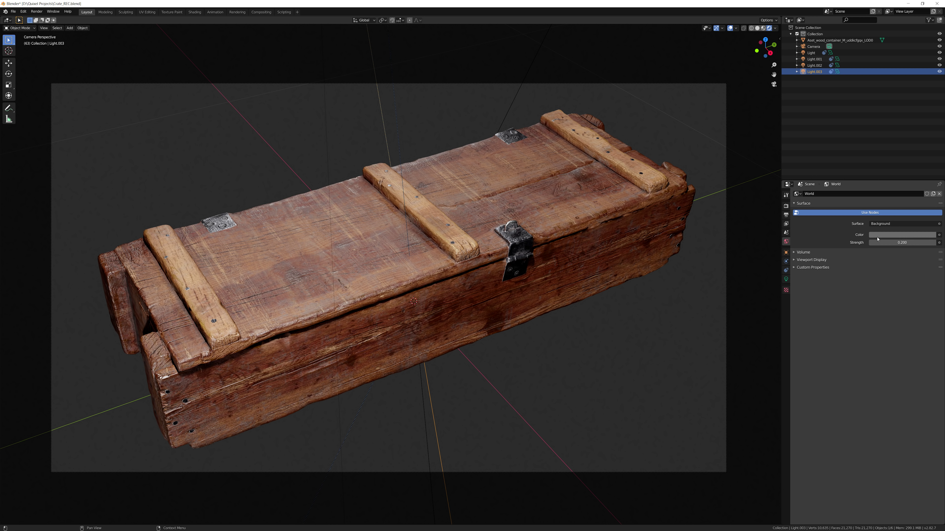
click(892, 234)
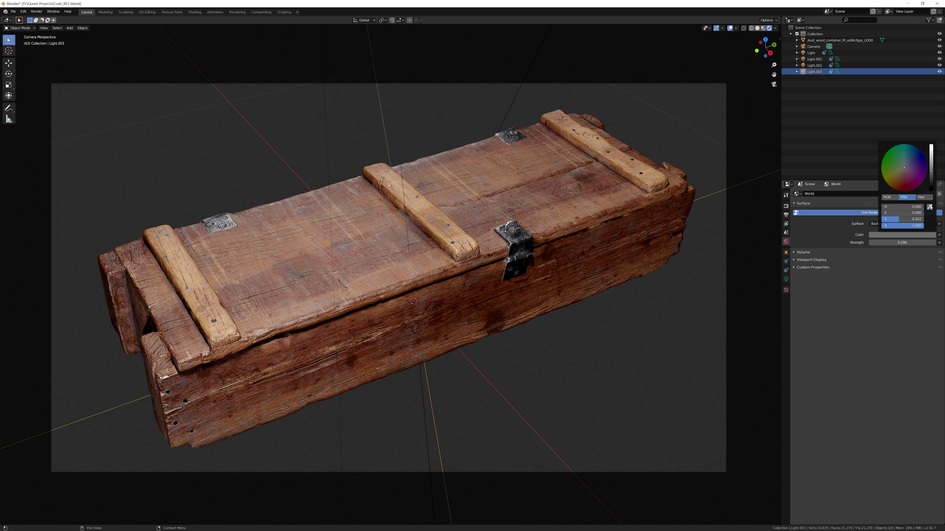
click(931, 176)
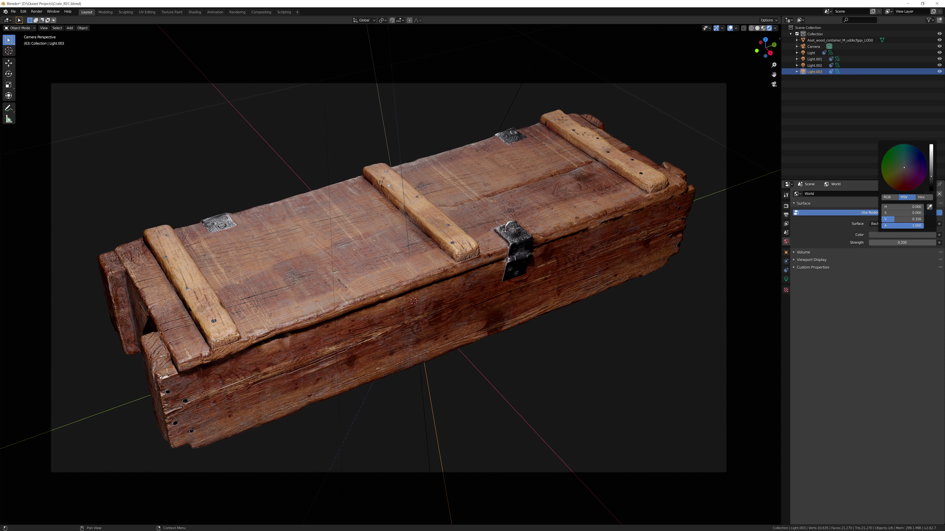
click(724, 140)
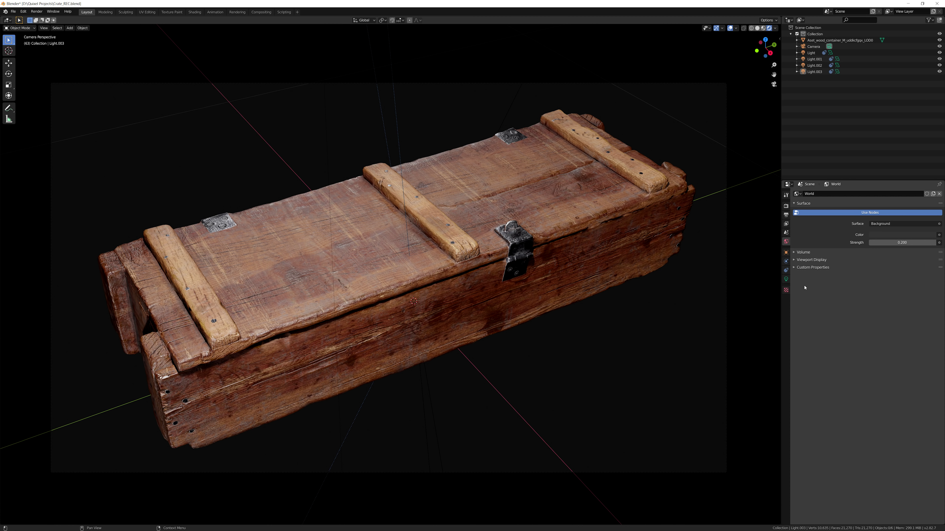
Step: Set the PNG render output to RGB color with a 16-bit color depth
click(786, 215)
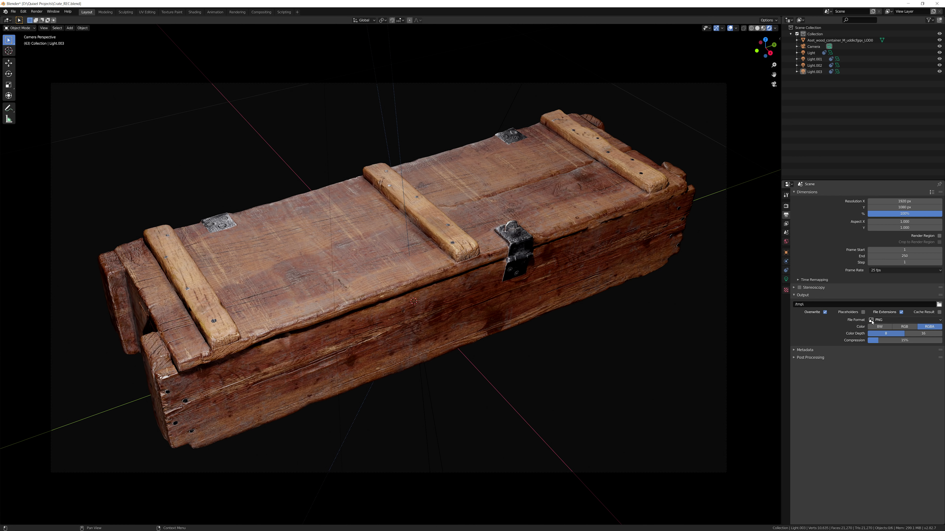
key(ctrl+z)
key(ctrl+z)
key(ctrl+z)
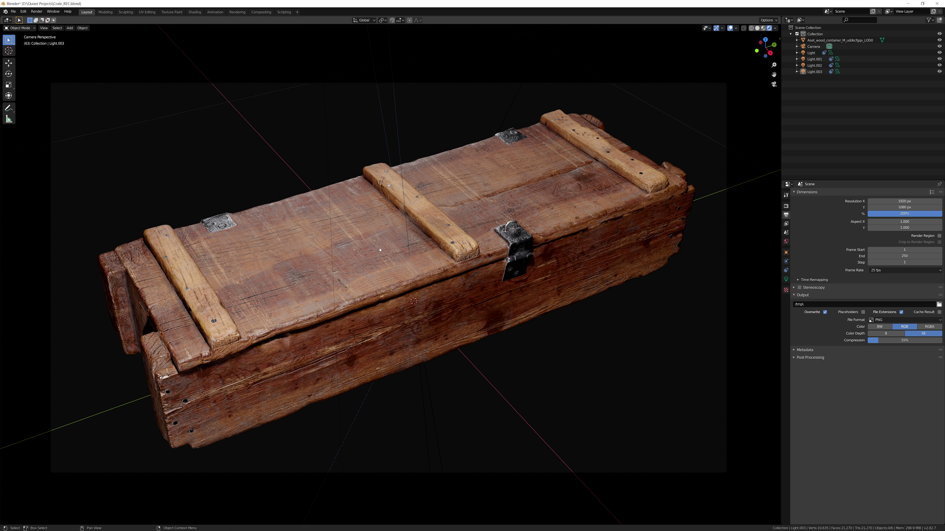
Step: Render the camera view as a still image
key(F12)
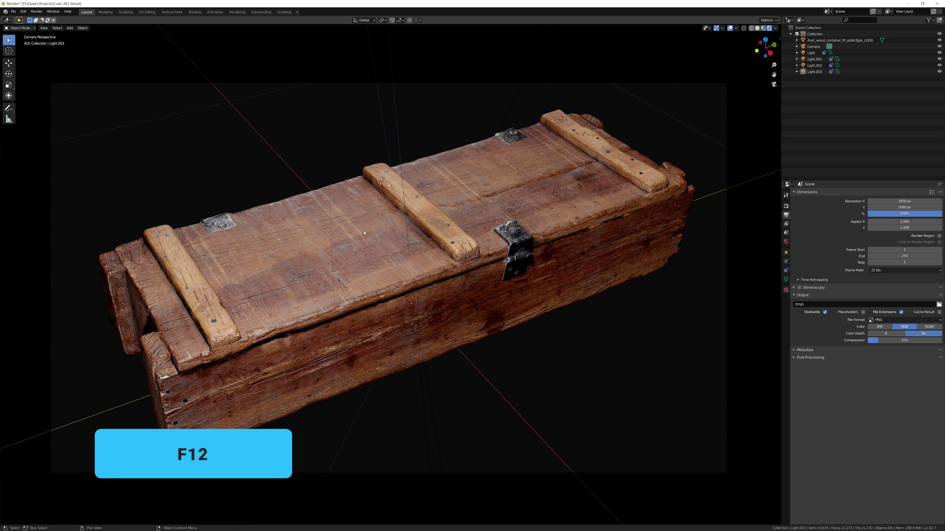
click(37, 11)
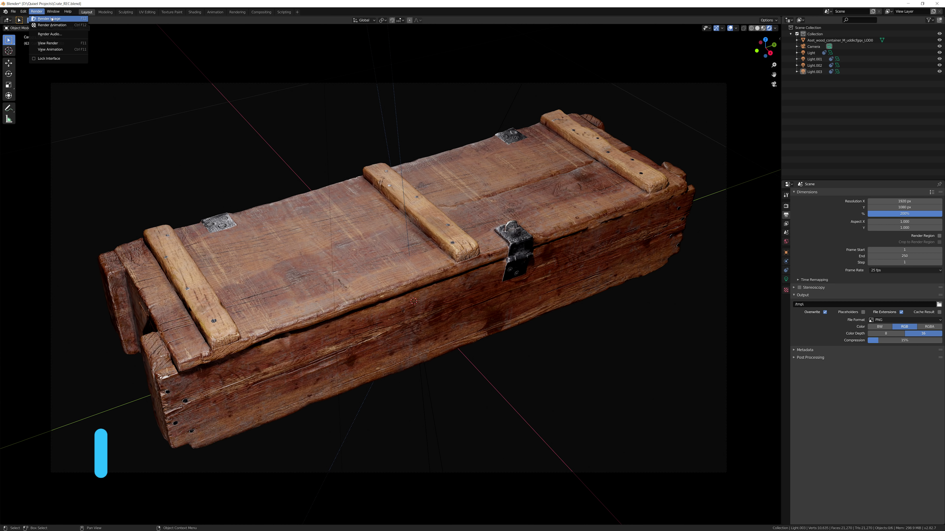